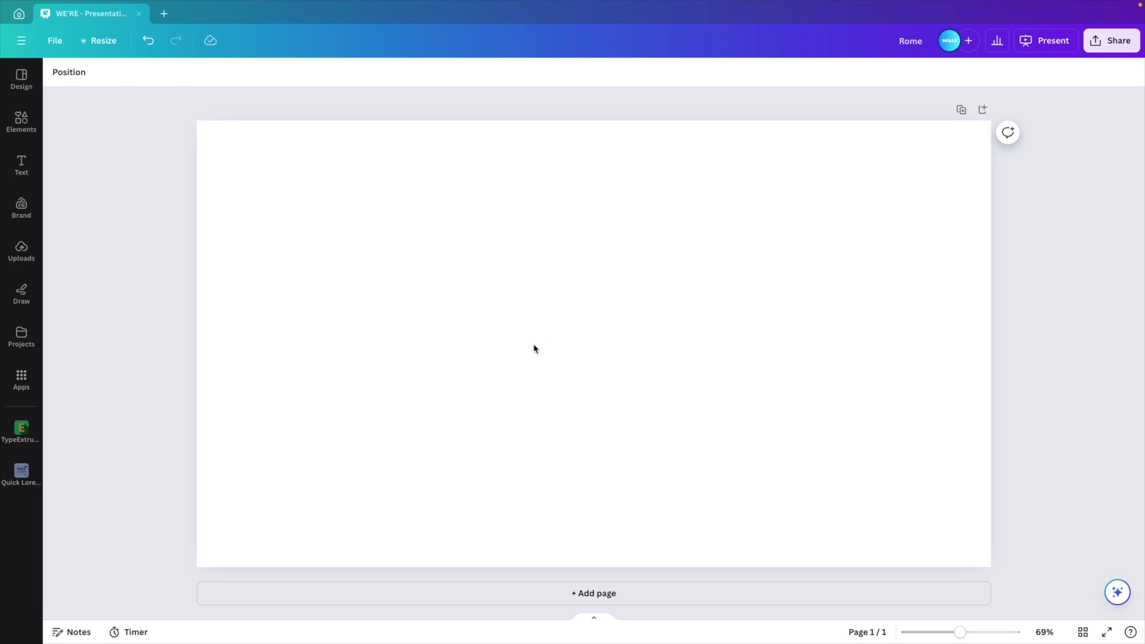
- Search the Elements library for 'rome' and browse all the Photos results
click(21, 122)
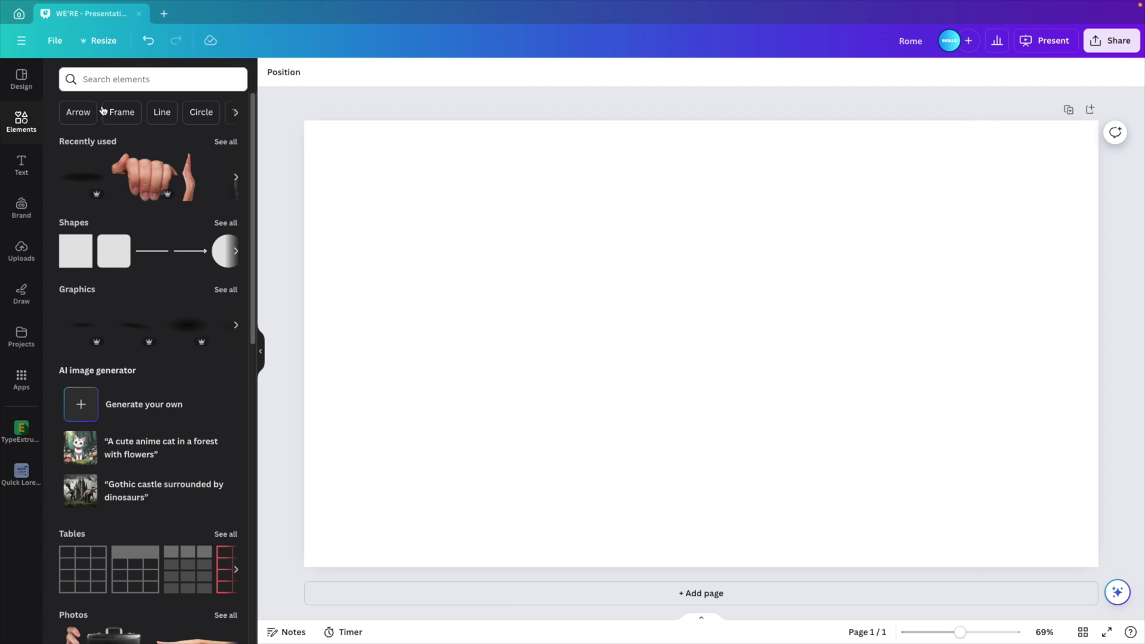
click(111, 80)
text(rome)
key(Return)
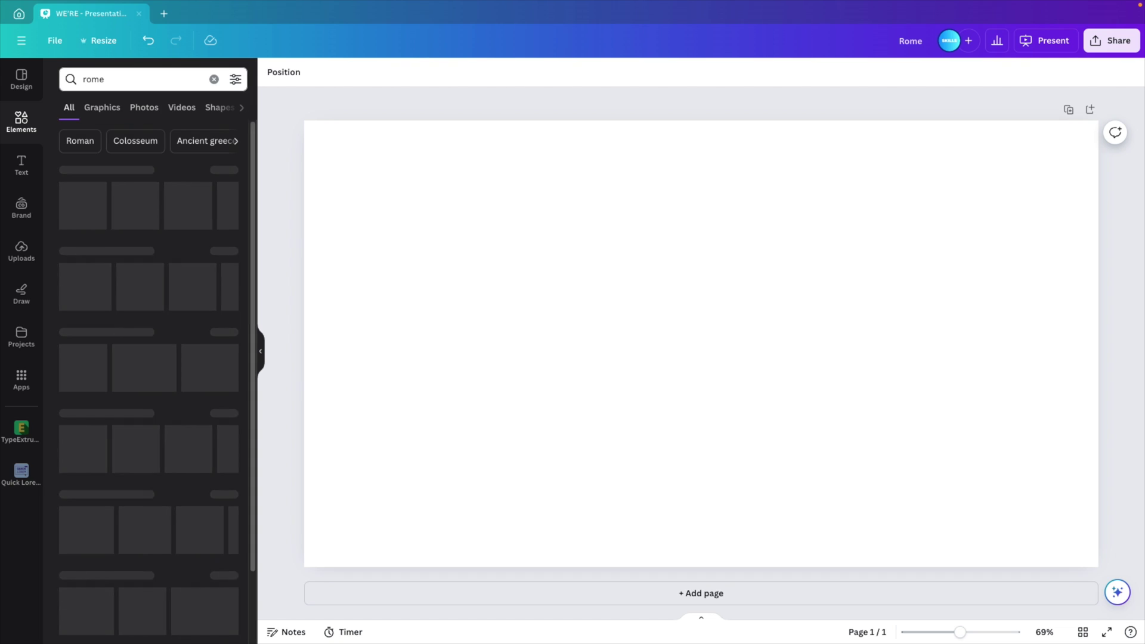
click(226, 171)
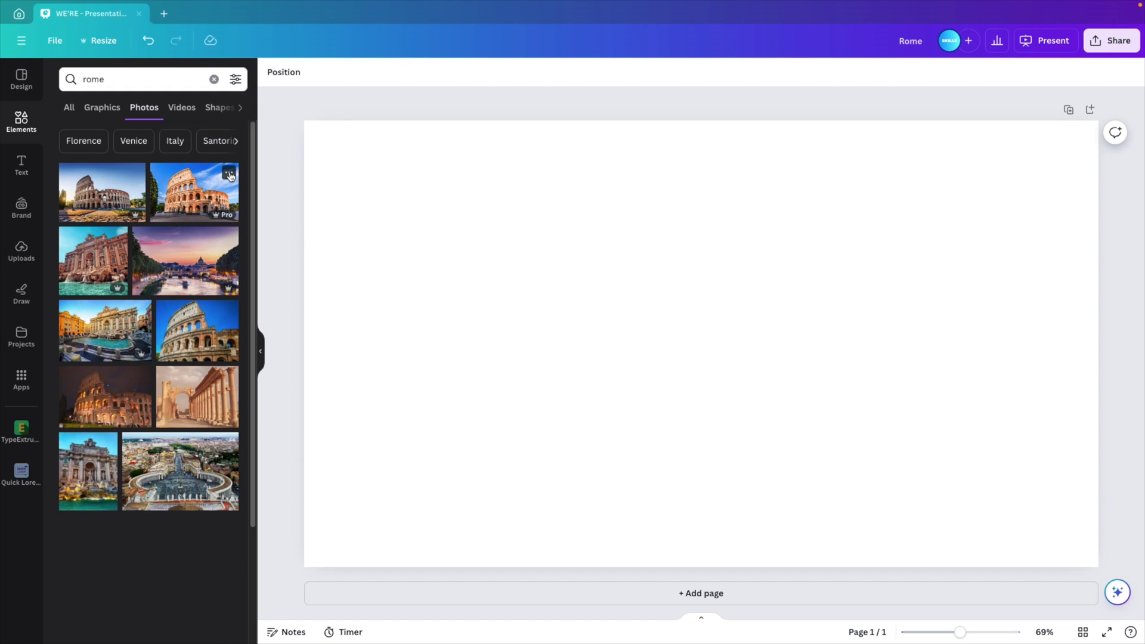
scroll(183, 336, down, 1)
scroll(183, 335, down, 5)
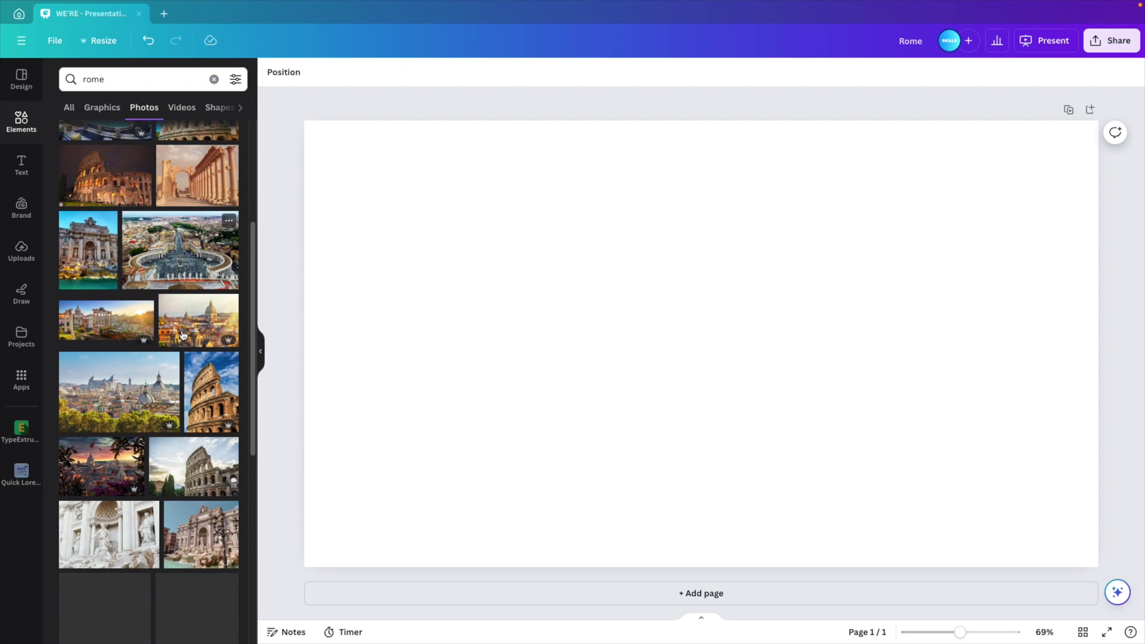
scroll(183, 335, down, 2)
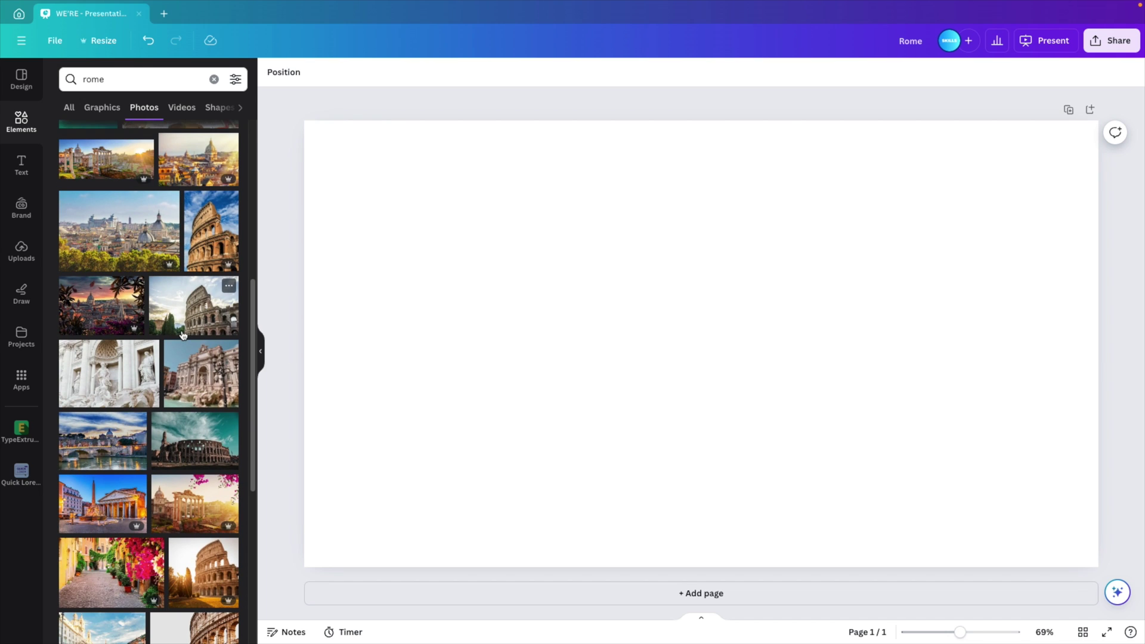
scroll(183, 335, down, 4)
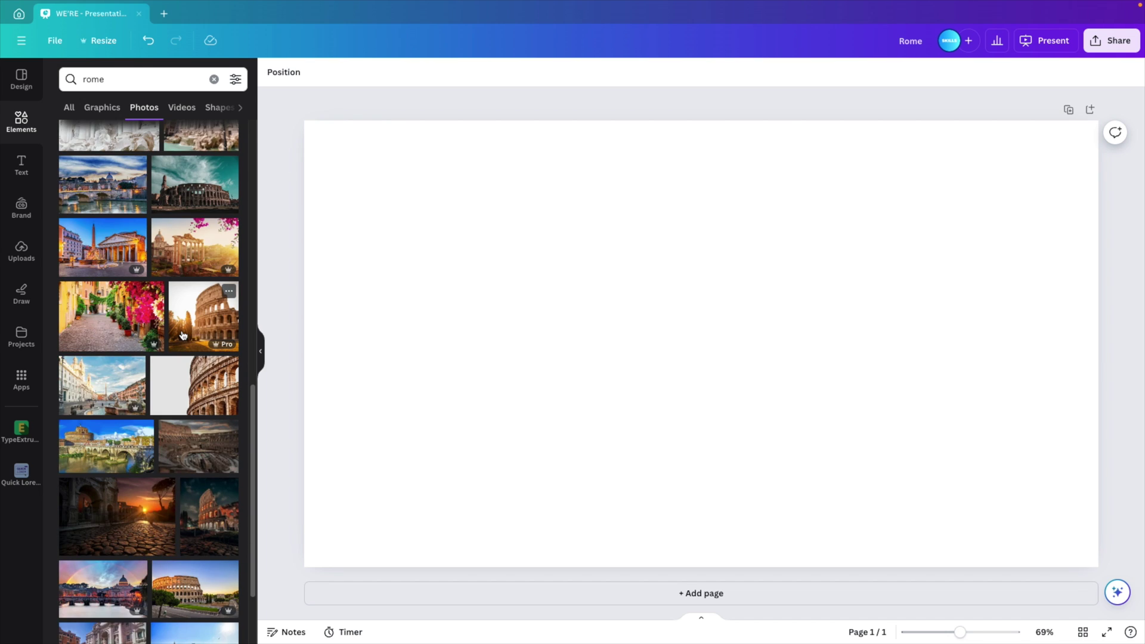
scroll(183, 335, down, 2)
scroll(184, 335, down, 3)
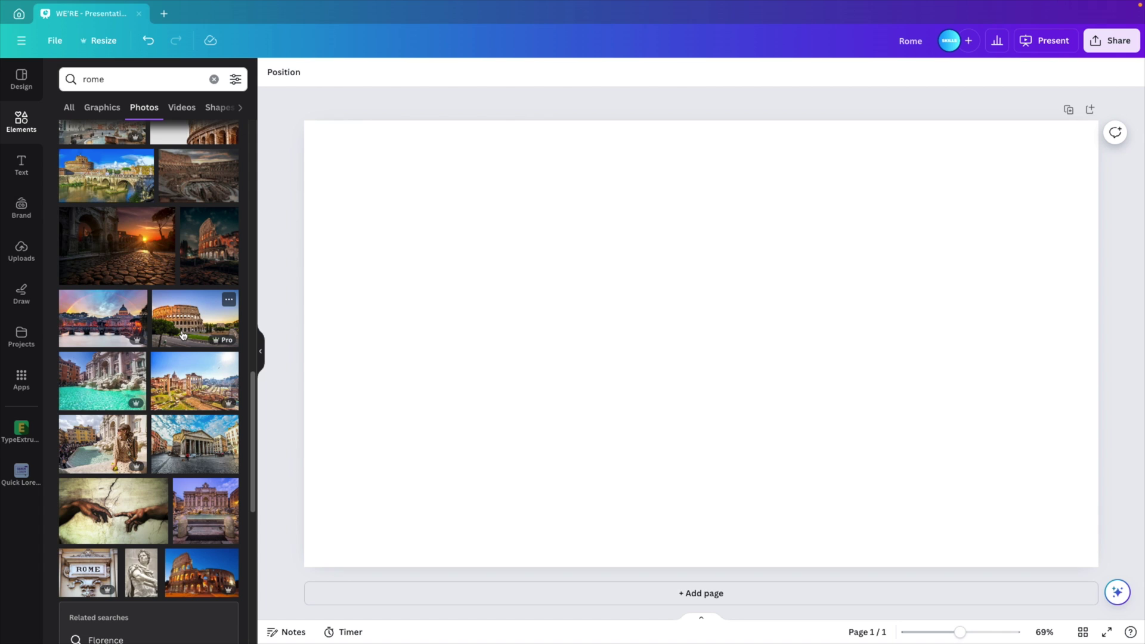
- Refine the search to 'rome colosseum' and scroll through the photo results
click(145, 80)
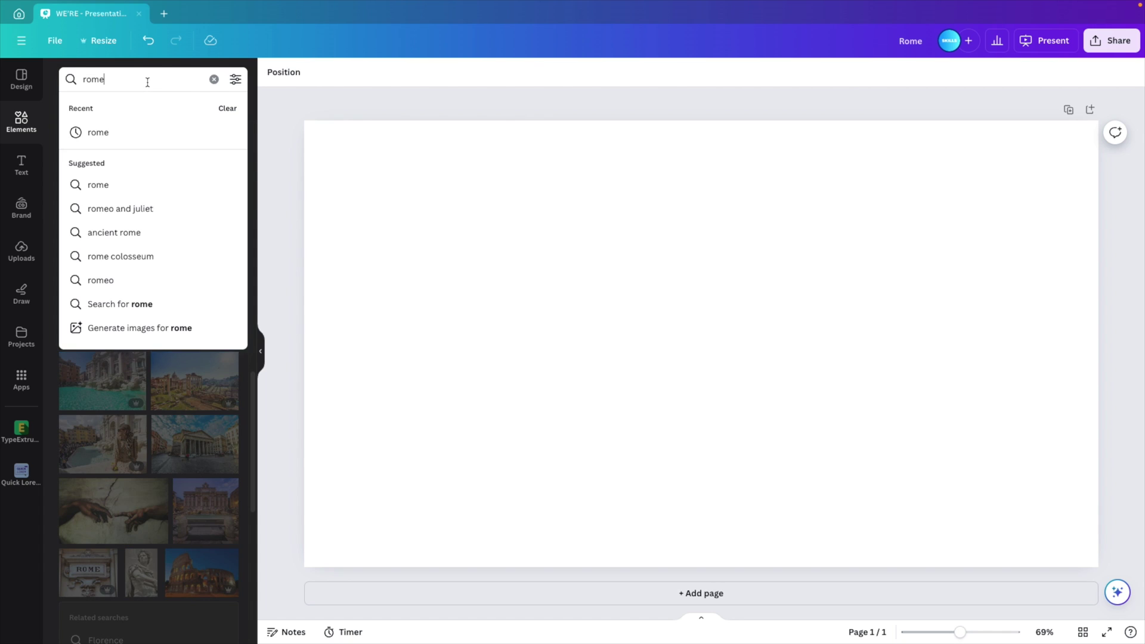
text(colosseum)
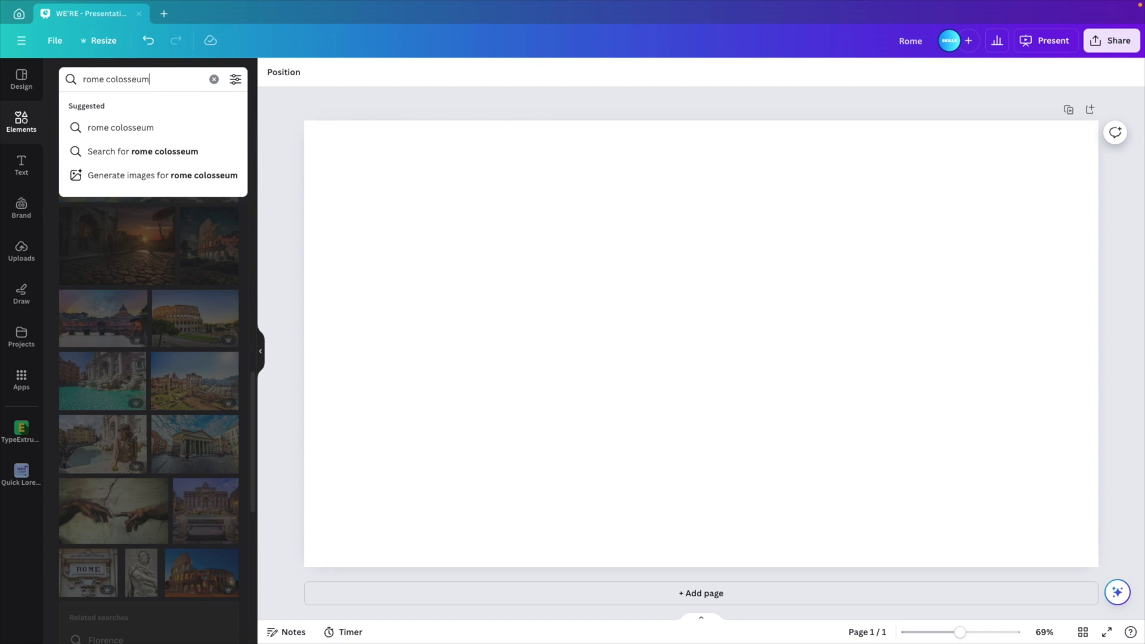
key(Return)
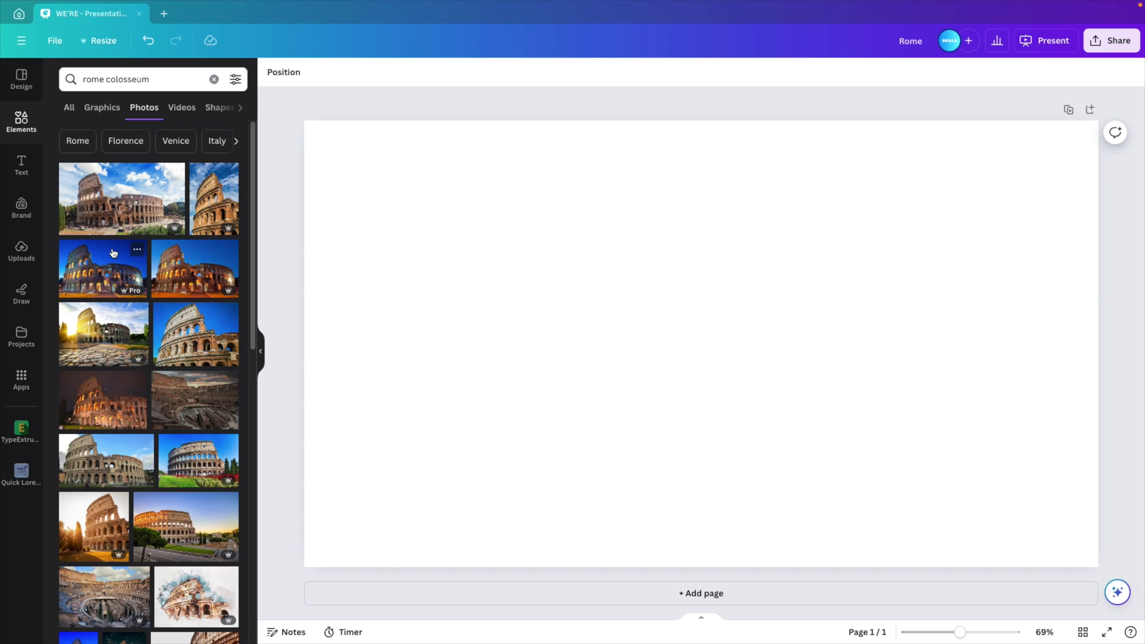
scroll(126, 313, down, 7)
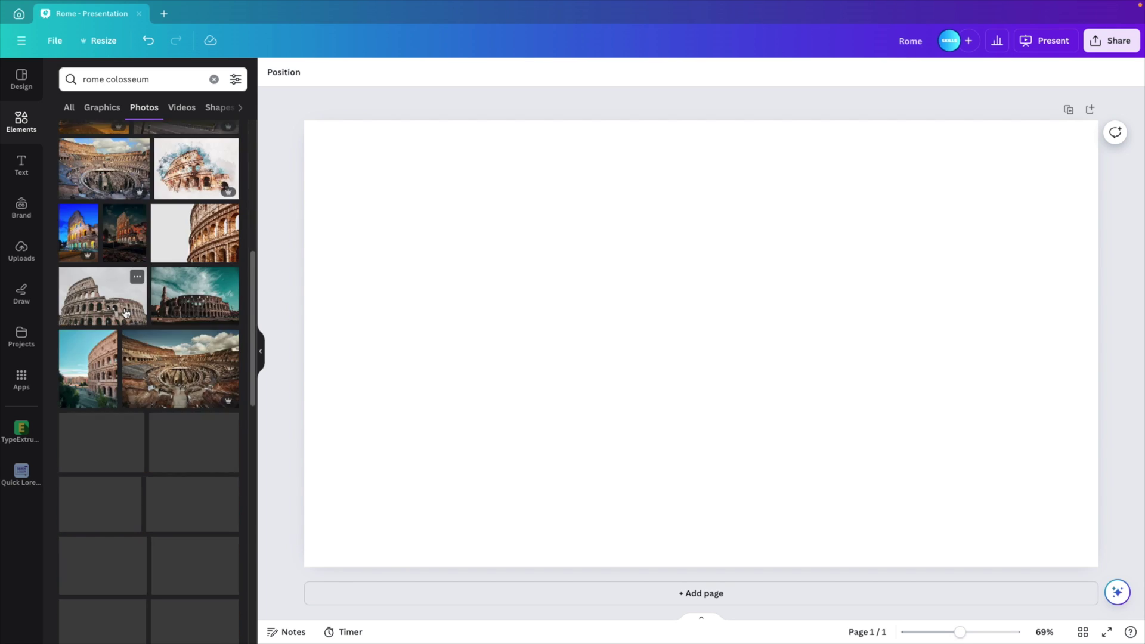
scroll(125, 313, down, 5)
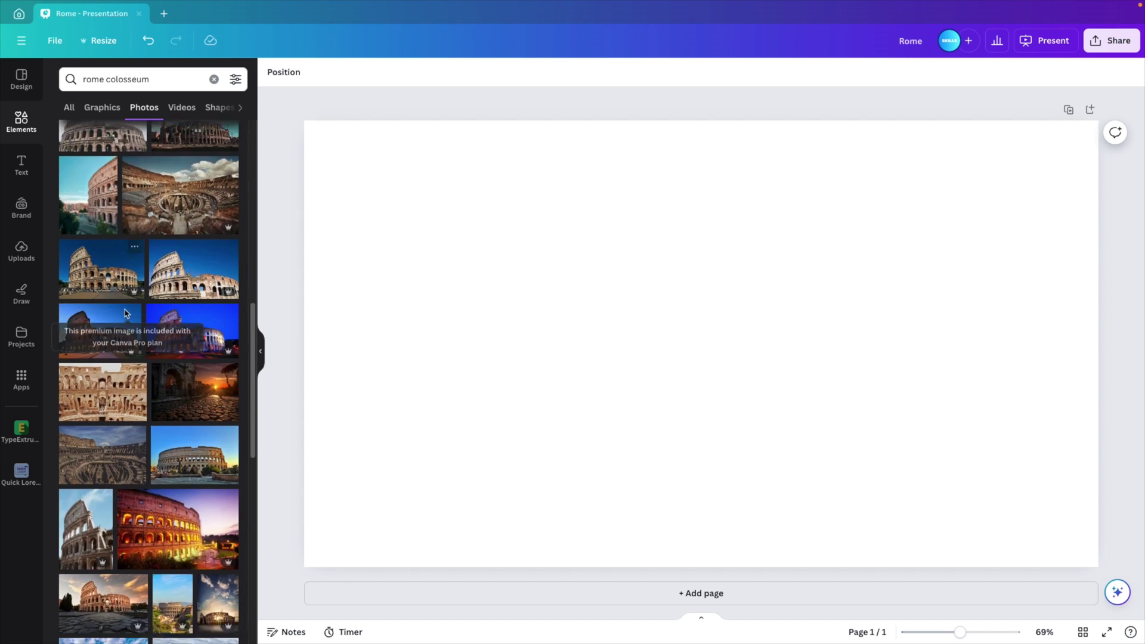
scroll(125, 313, down, 1)
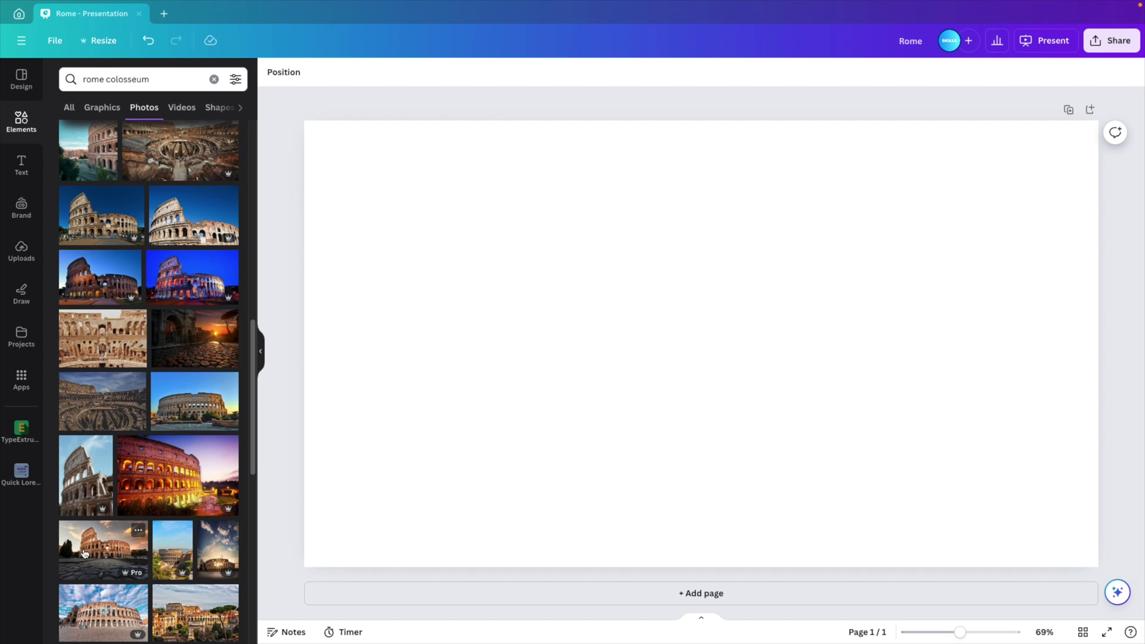
- Drag the sunset Colosseum photo onto the blank page and collapse the side library
drag(83, 554, 325, 408)
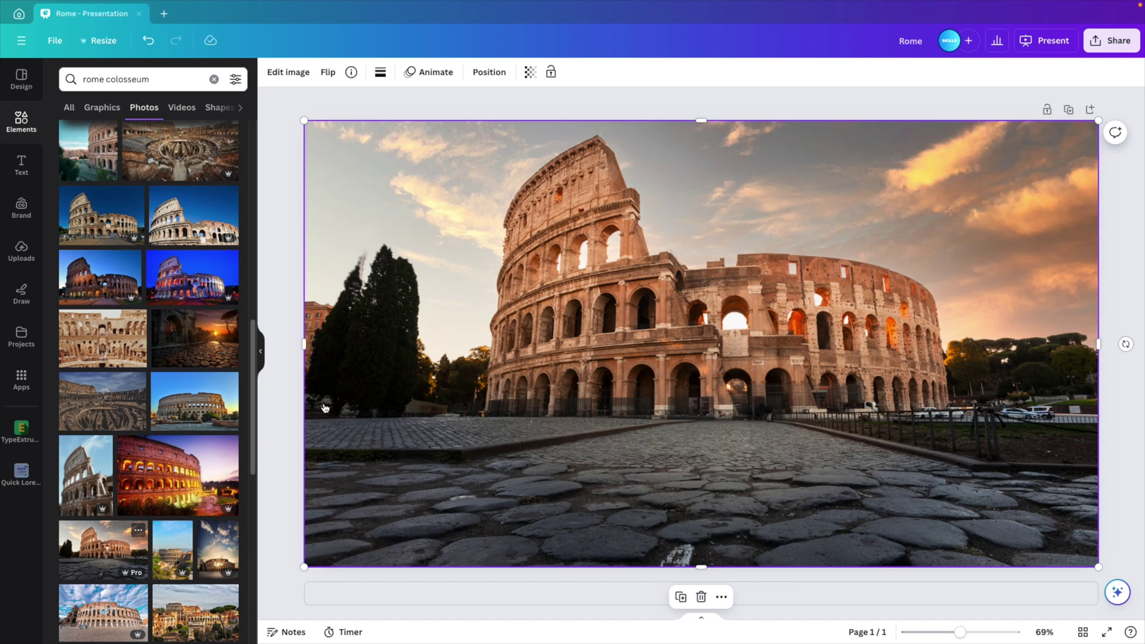
click(263, 352)
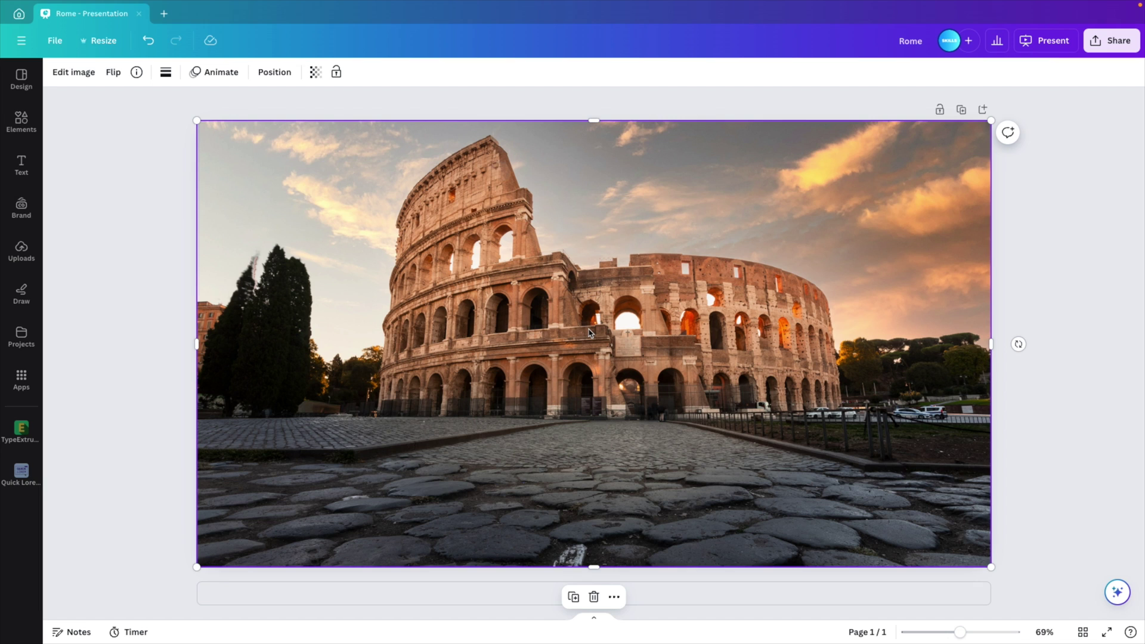
- Stretch the Colosseum photo over the page, then crop its left and right sides to the amphitheatre
drag(589, 333, 631, 323)
click(73, 72)
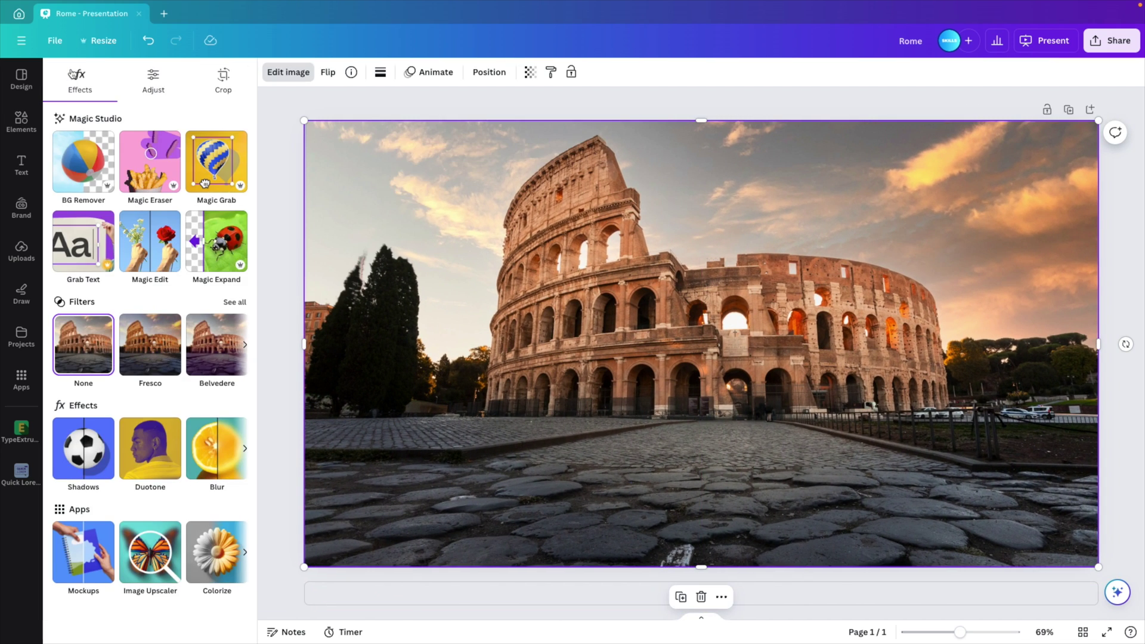
mouse_move(89, 172)
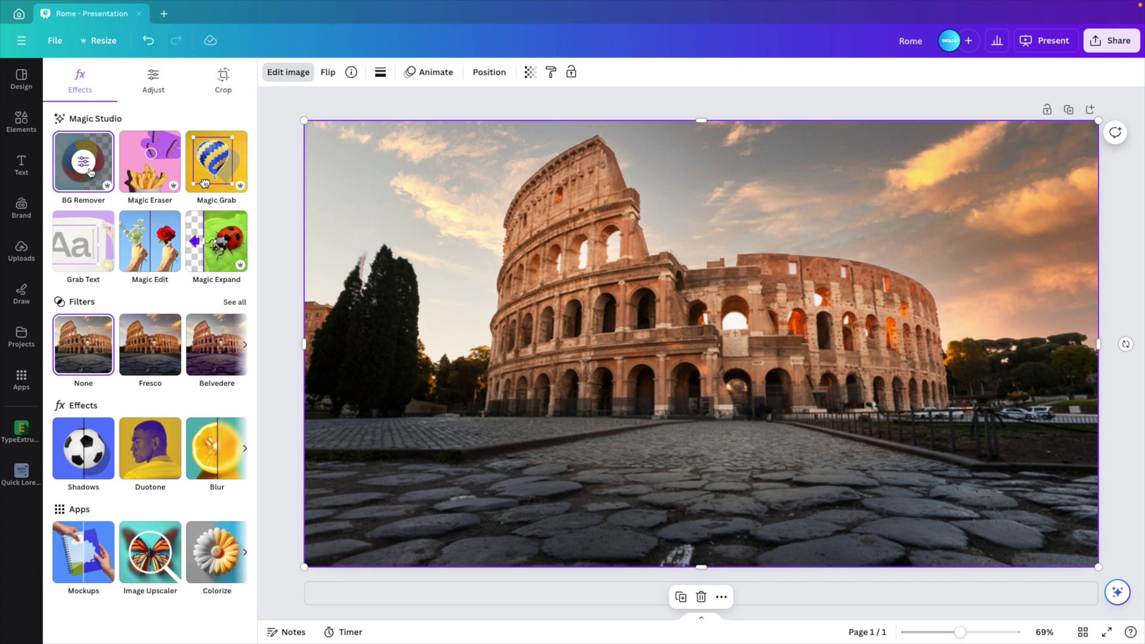
mouse_move(600, 276)
mouse_down()
mouse_move(613, 297)
mouse_move(759, 329)
mouse_move(723, 258)
mouse_move(601, 276)
mouse_up()
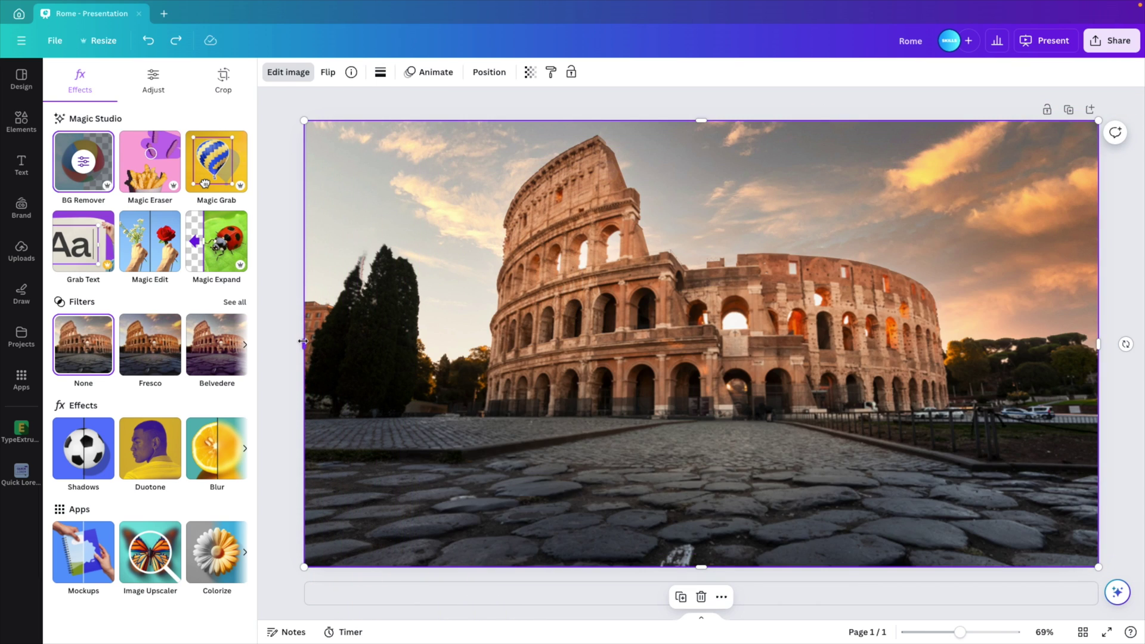
drag(306, 343, 492, 341)
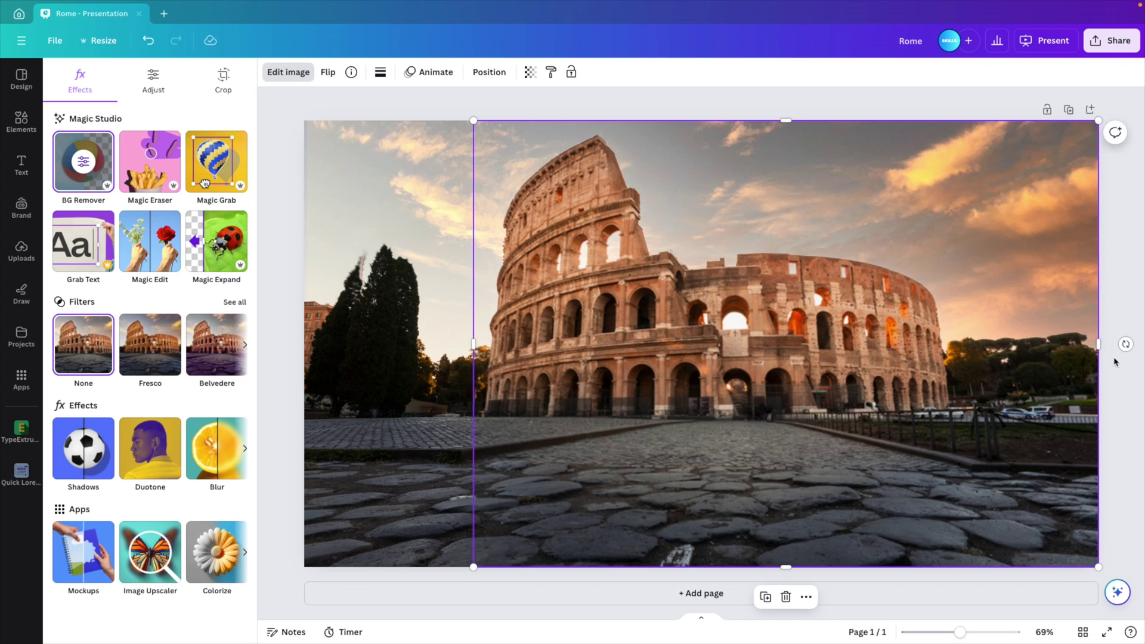
drag(1098, 344, 955, 344)
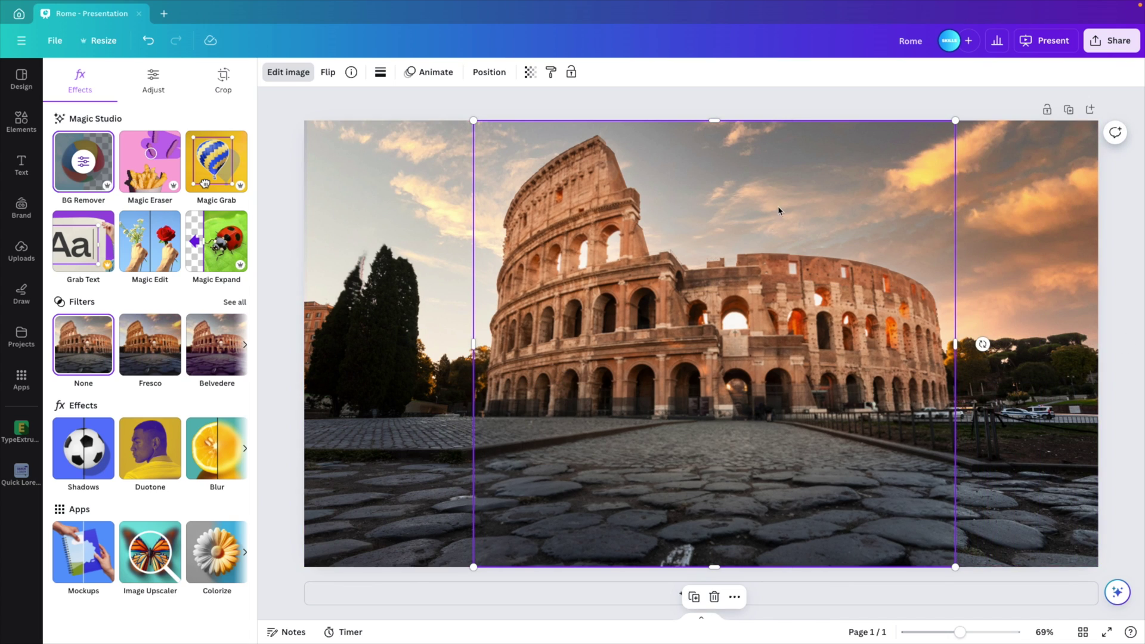
click(257, 322)
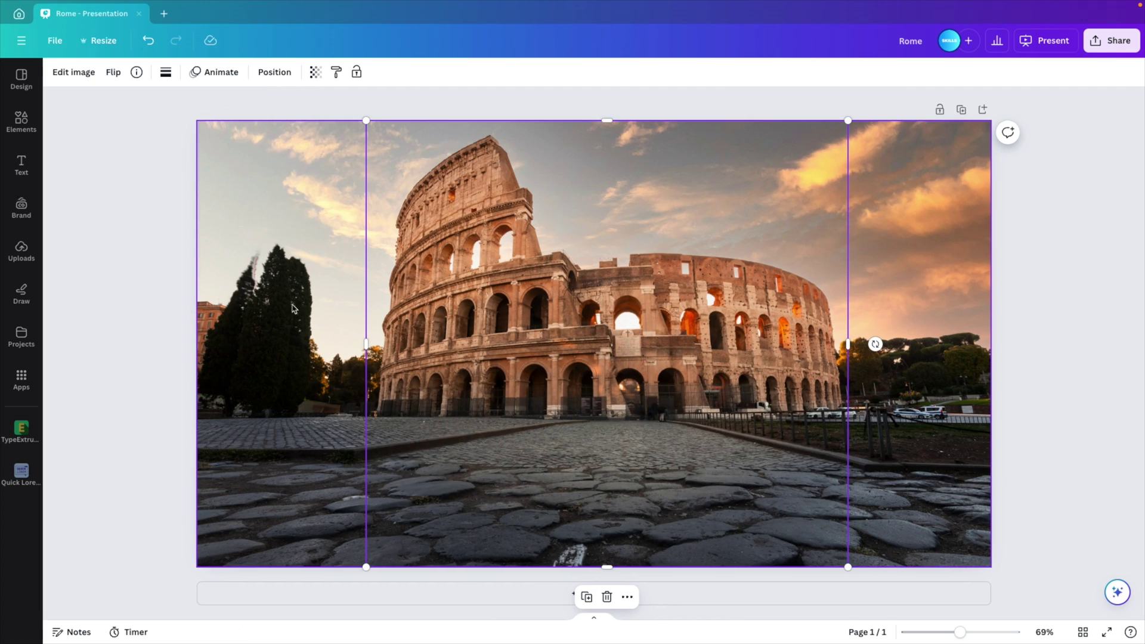
- Add a title text box reading 'ROME' and colour it white
click(21, 164)
click(86, 173)
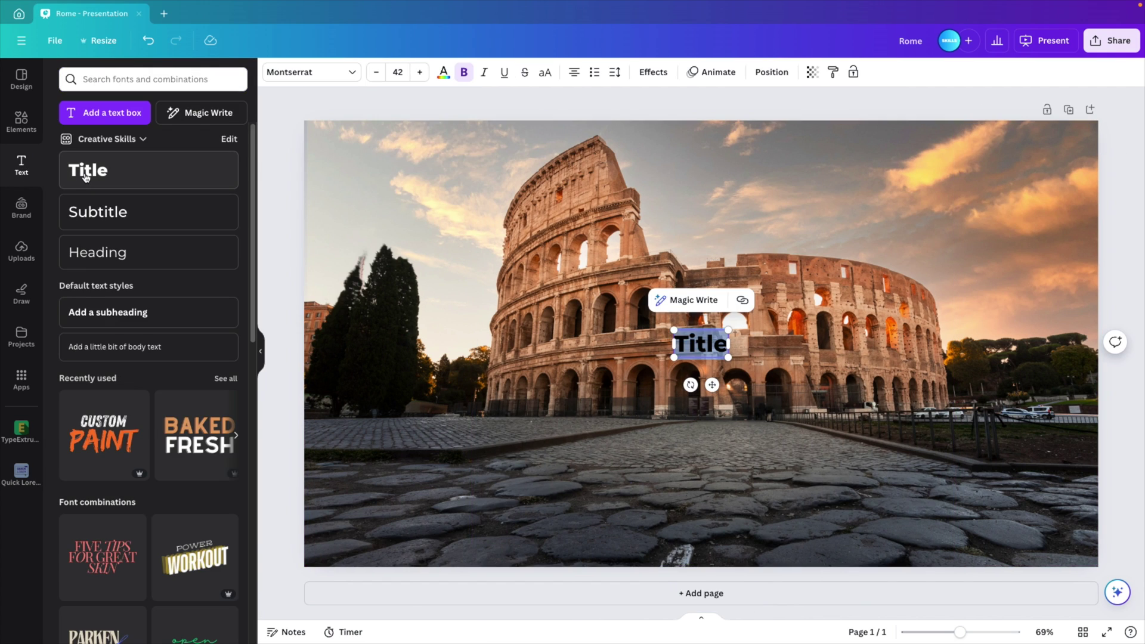
text(ROME)
key(ctrl+a)
click(443, 72)
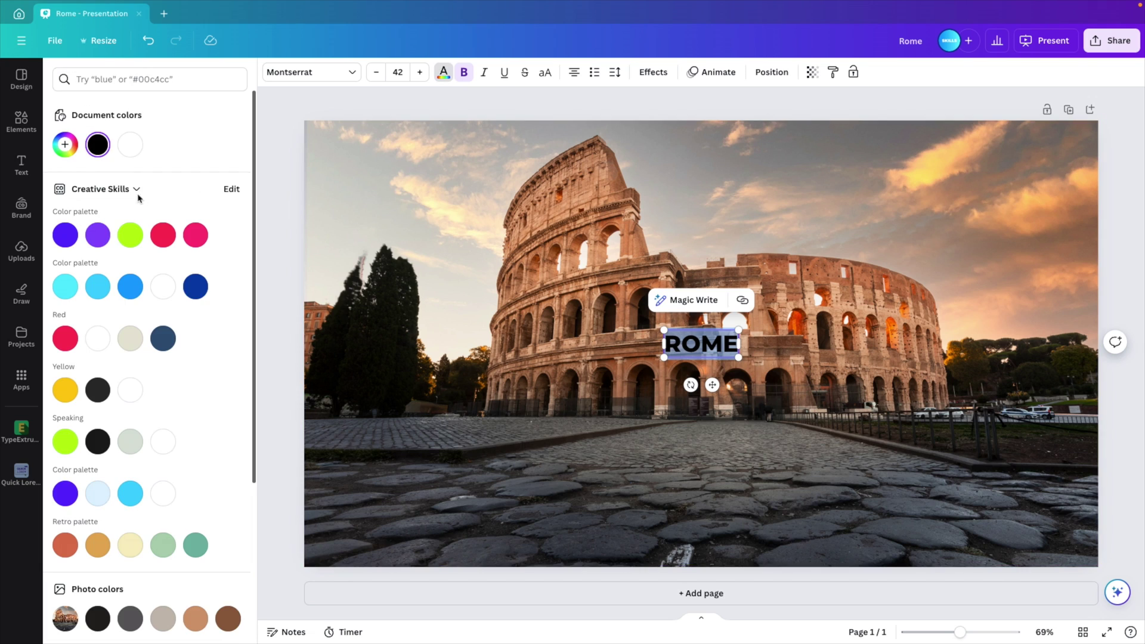
click(130, 144)
- Set ROME in Impact, scale it to 369 and move it to the upper right
click(346, 72)
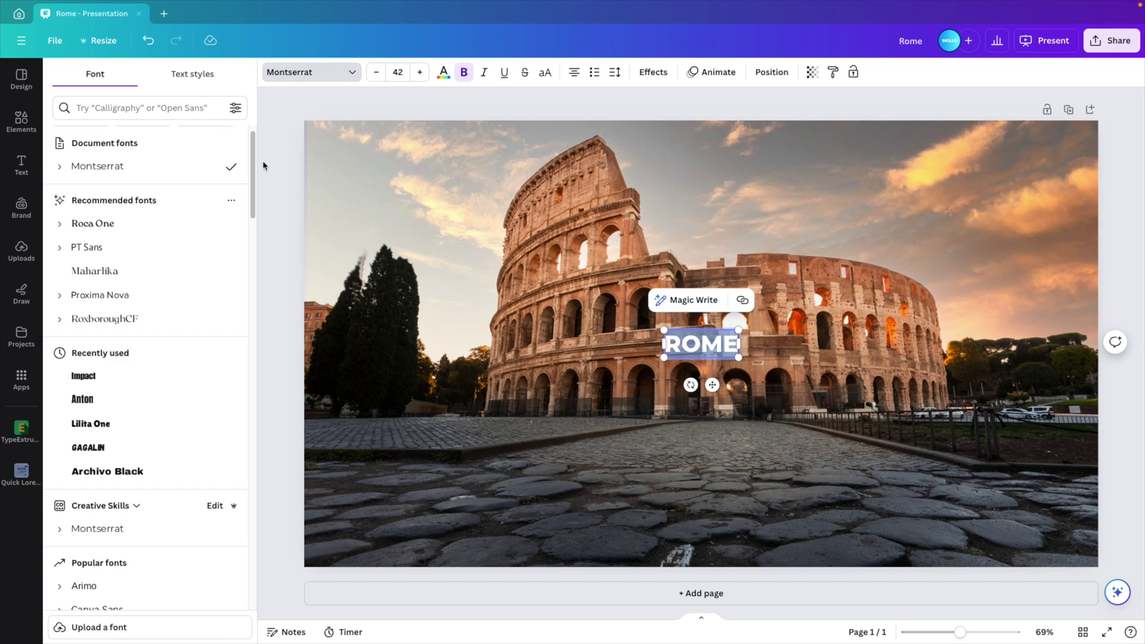
click(99, 405)
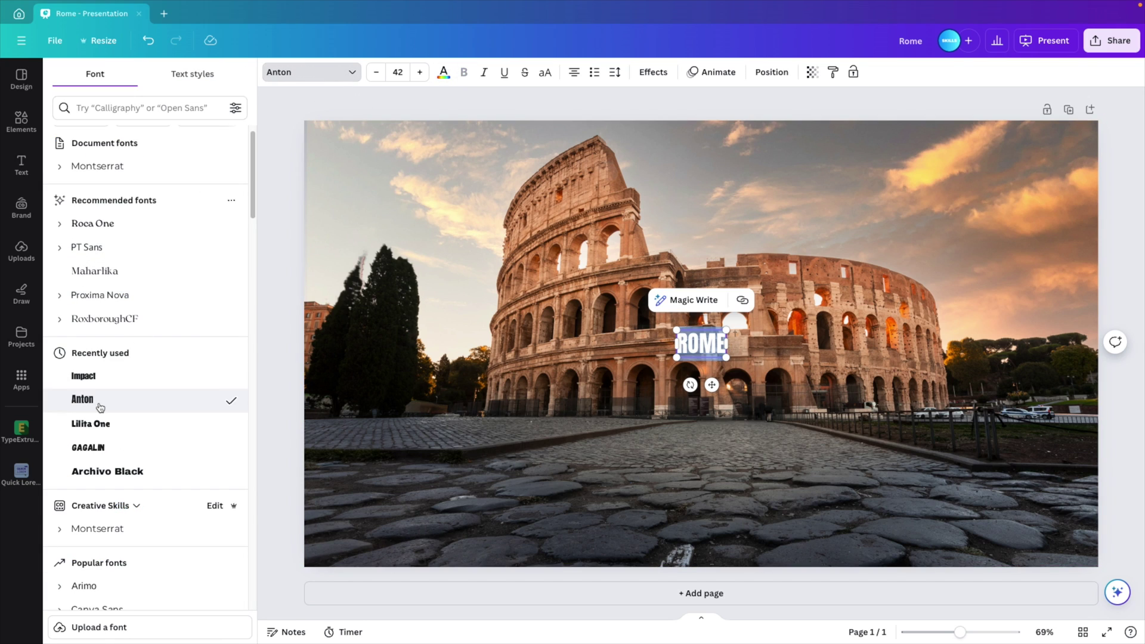
click(95, 377)
drag(724, 330, 921, 272)
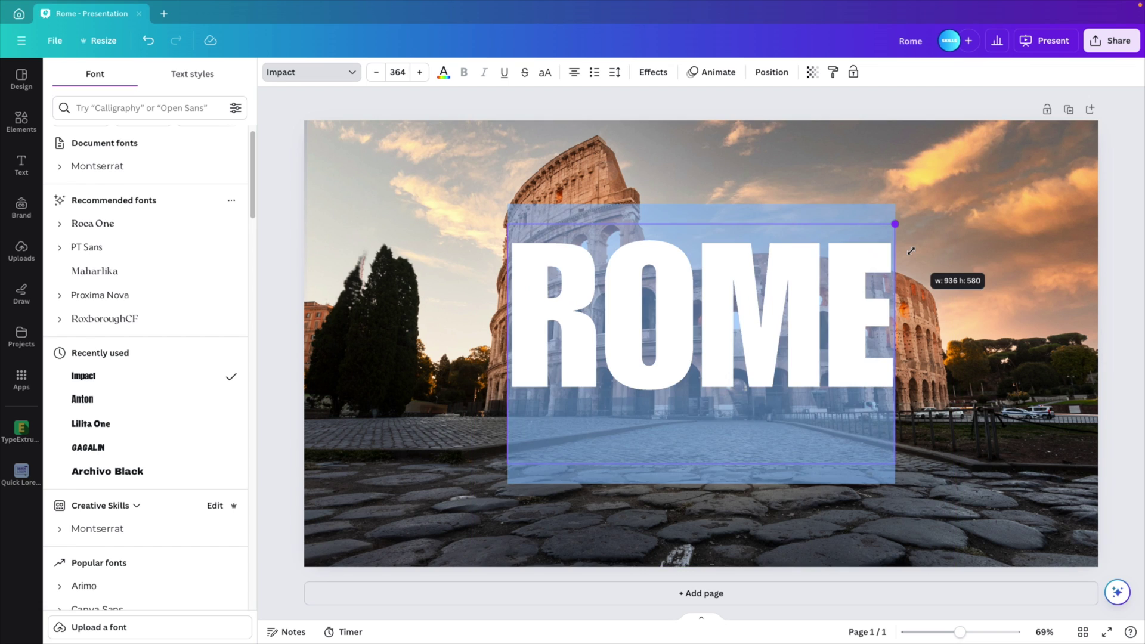
click(641, 378)
drag(642, 378, 811, 288)
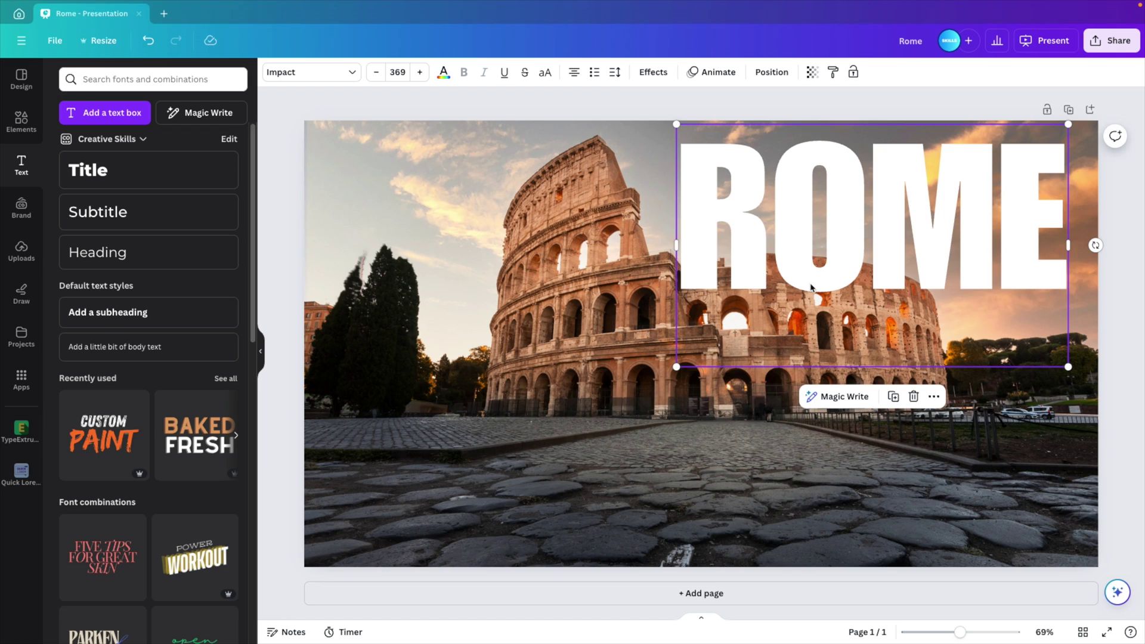
- Apply the Lift effect to the ROME text and lower its intensity to 22
click(654, 72)
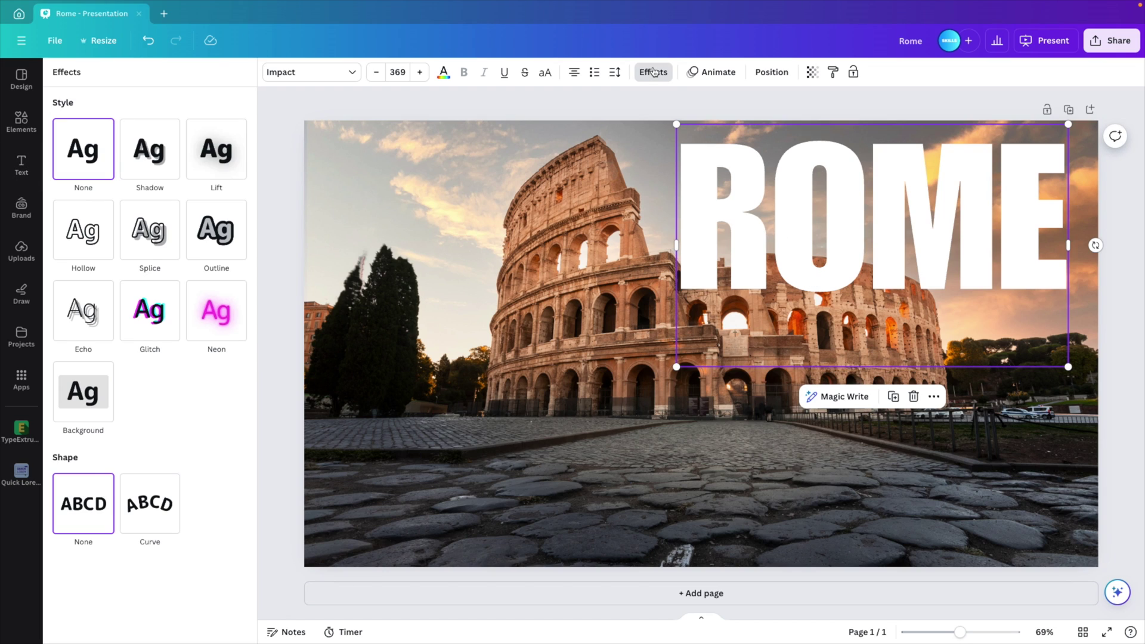
click(229, 160)
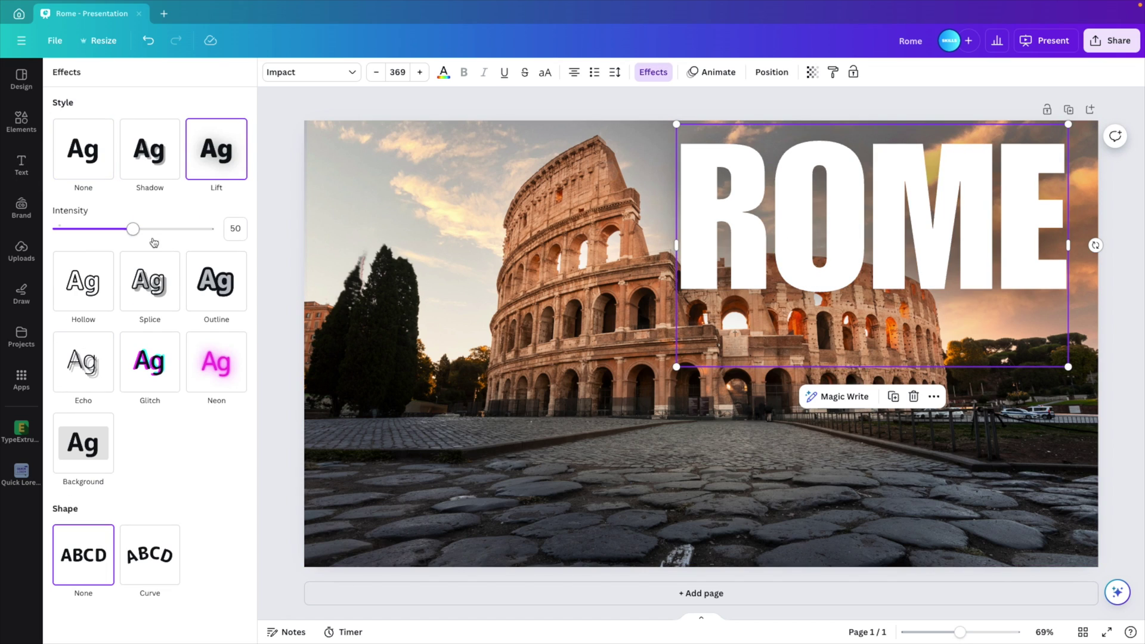
drag(133, 231, 92, 236)
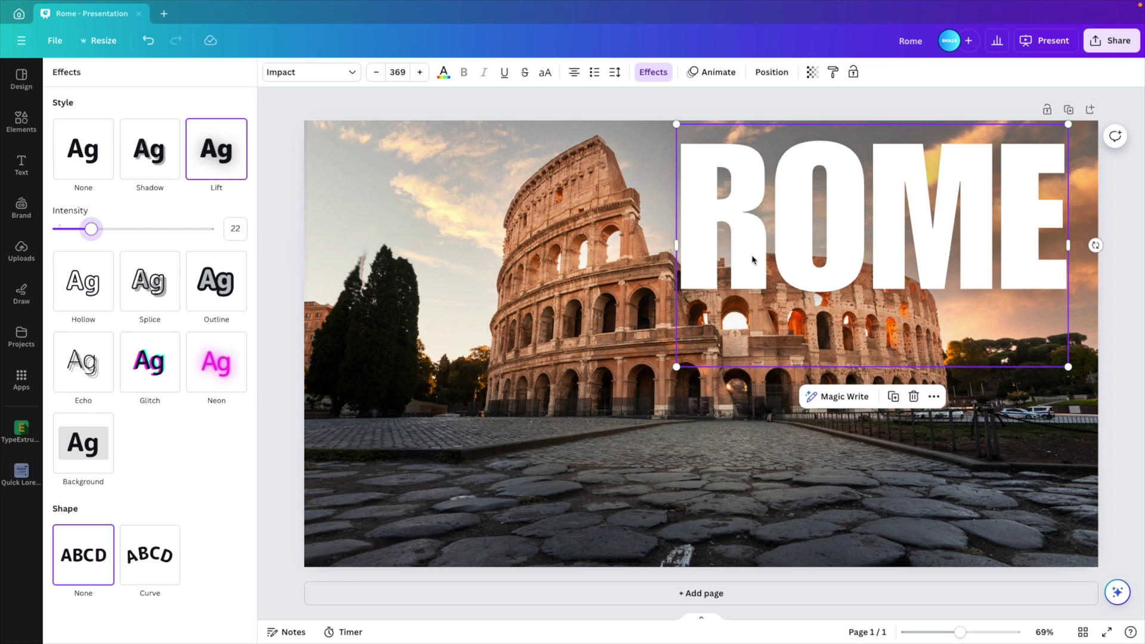
- In the Layers list, move the Colosseum cutout layer above the ROME text layer
click(770, 72)
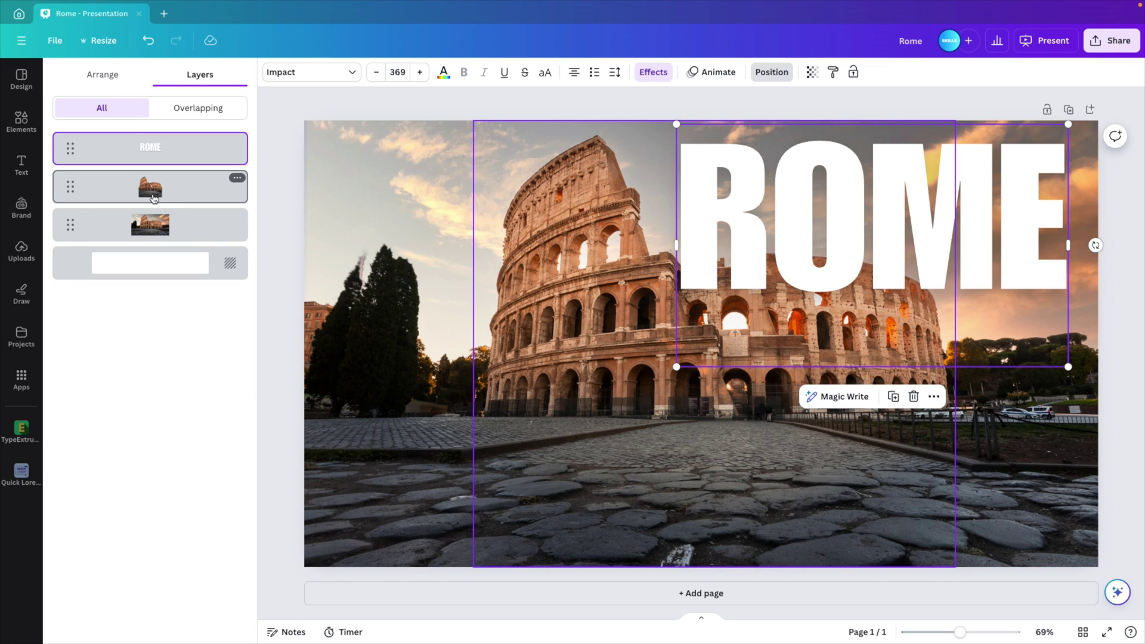
drag(154, 200, 178, 141)
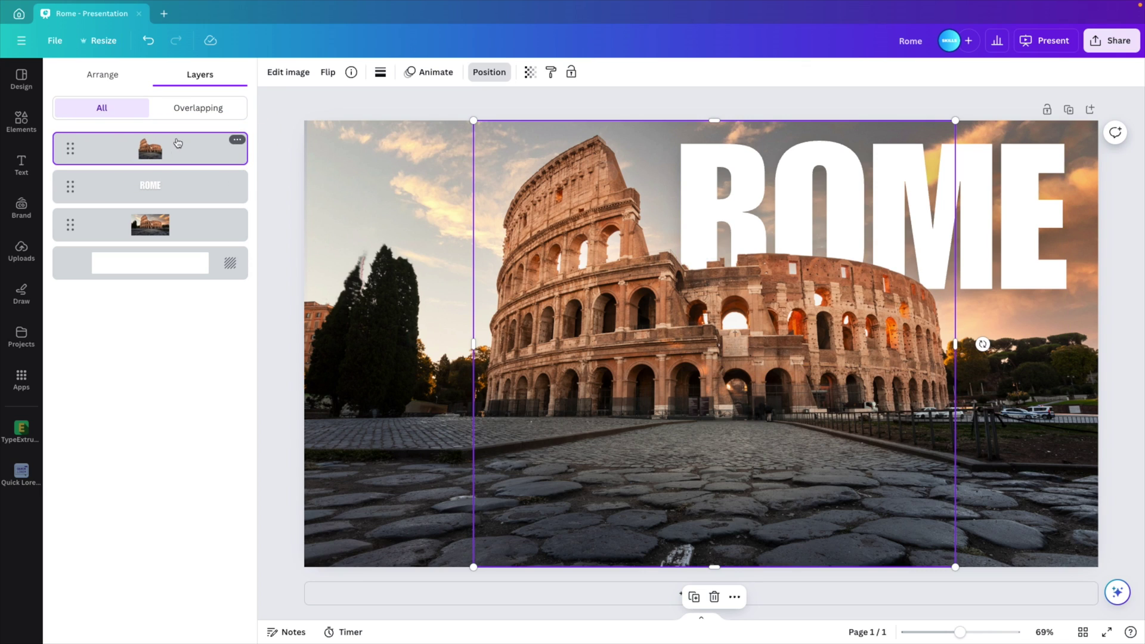
click(1010, 200)
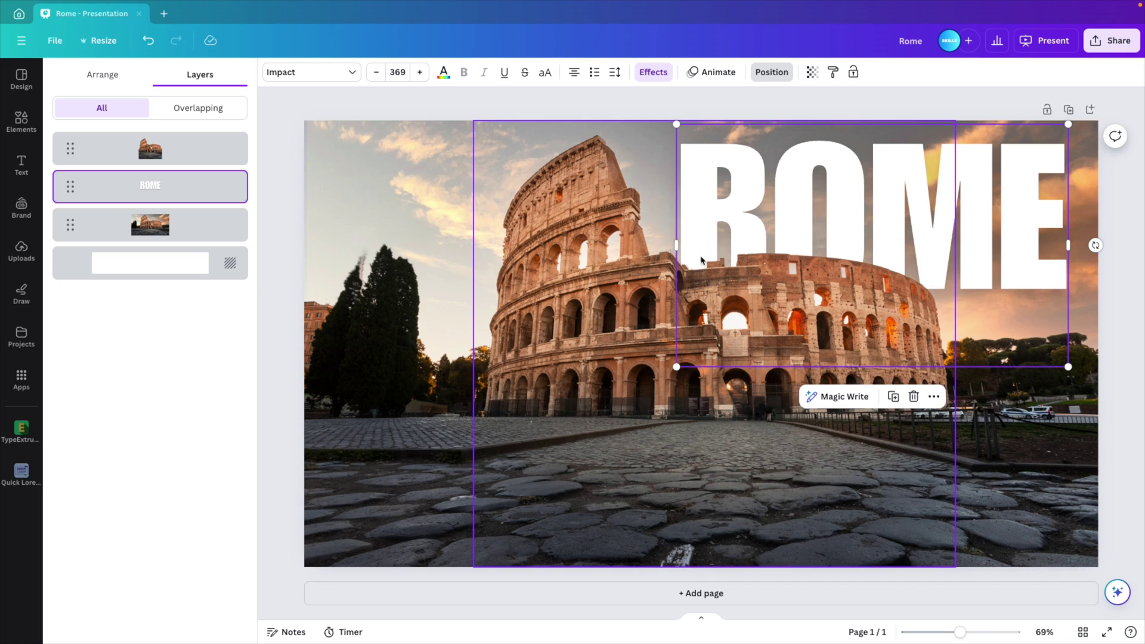
- Search Elements for 'shadow' and add a soft shadow graphic from the Graphics results
click(21, 121)
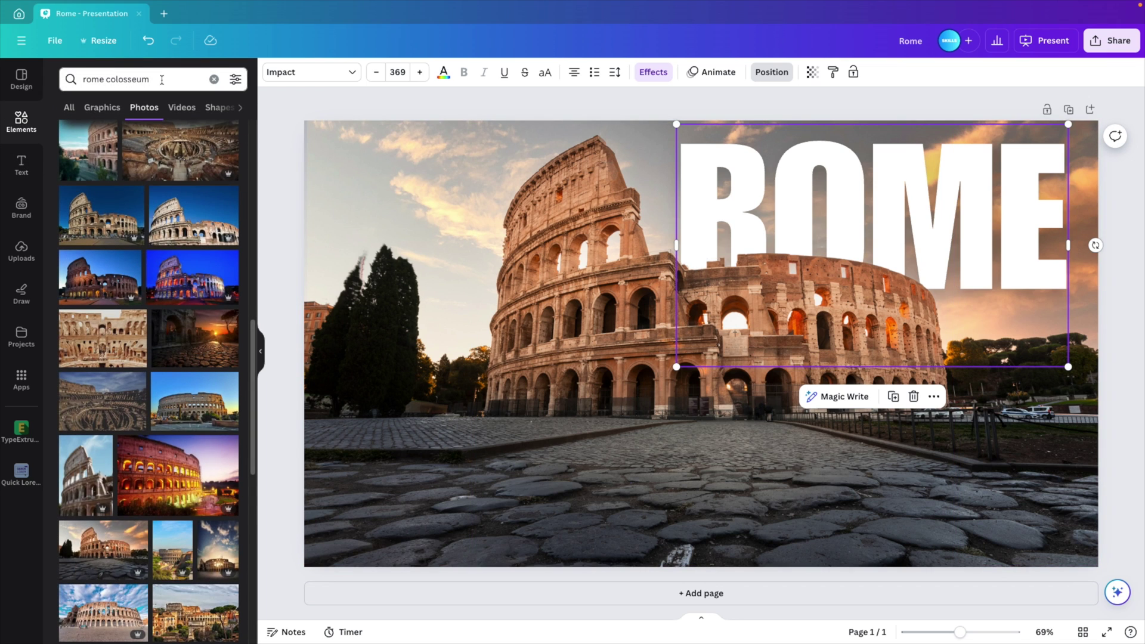
click(162, 79)
text(shadow)
key(Return)
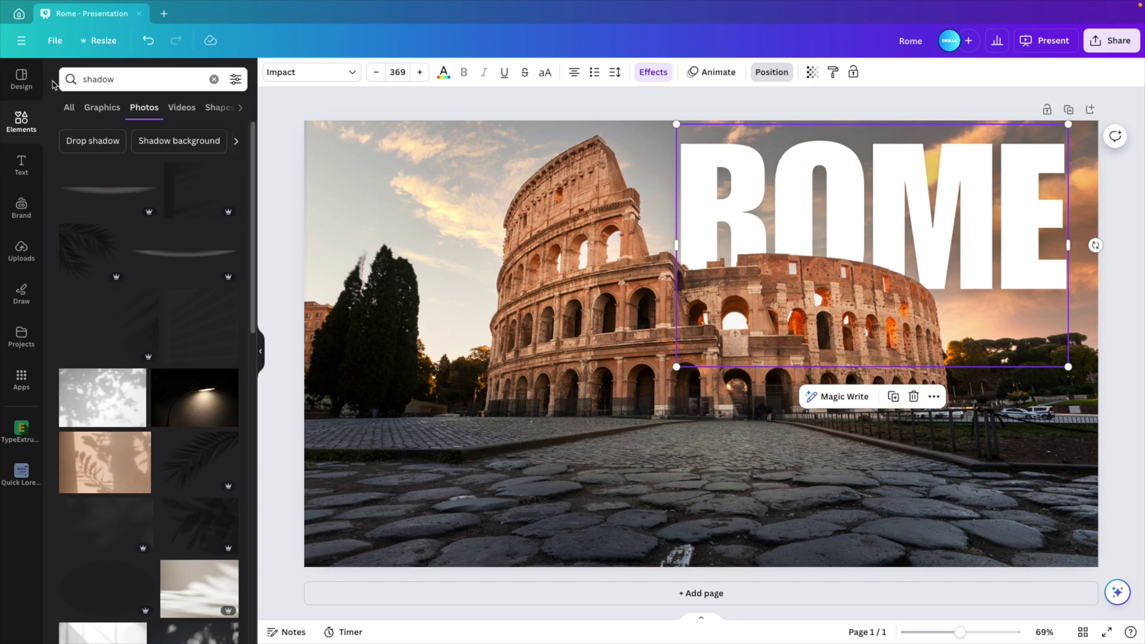
click(102, 109)
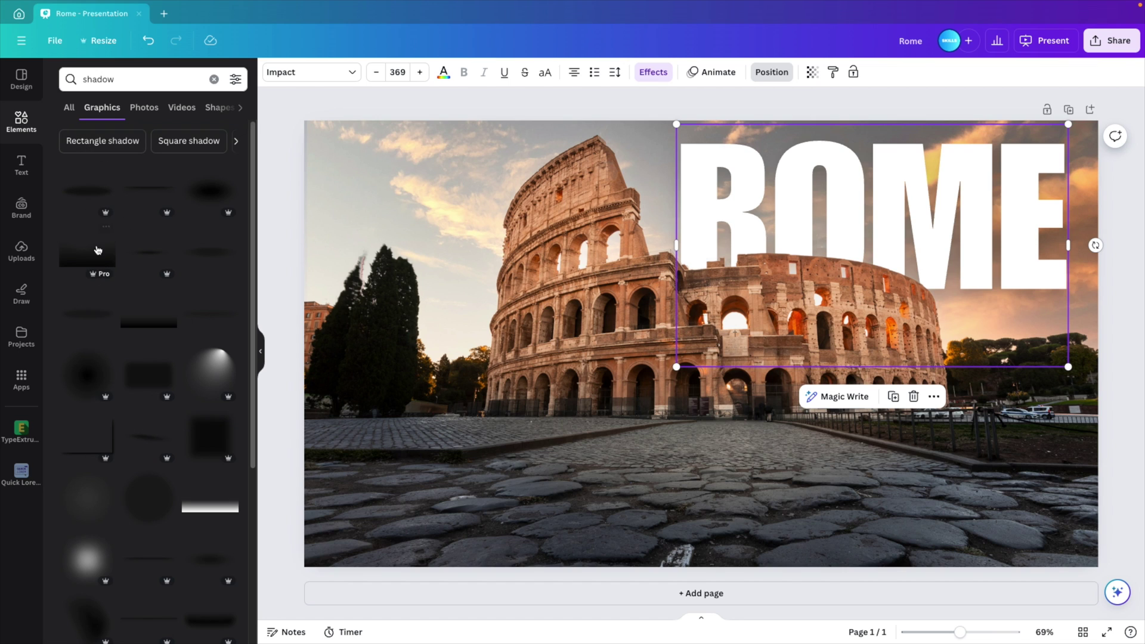
click(98, 250)
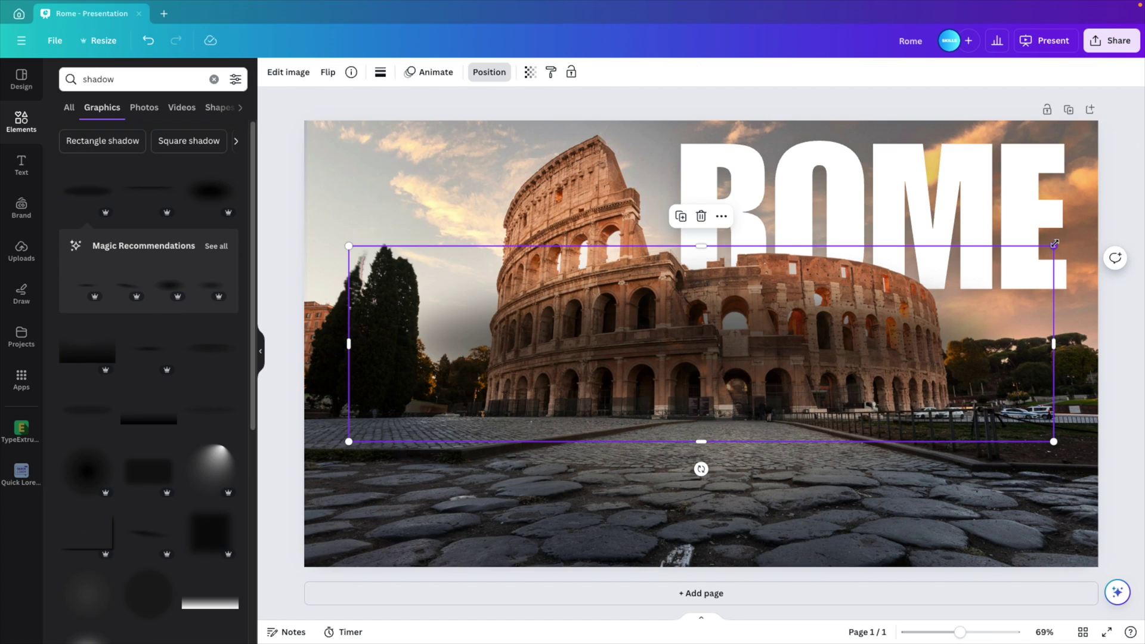
- Shrink the shadow, tilt it slightly clockwise and position it beneath the ROME letters
drag(1054, 243, 721, 338)
drag(490, 388, 767, 269)
drag(996, 231, 956, 235)
drag(881, 285, 879, 291)
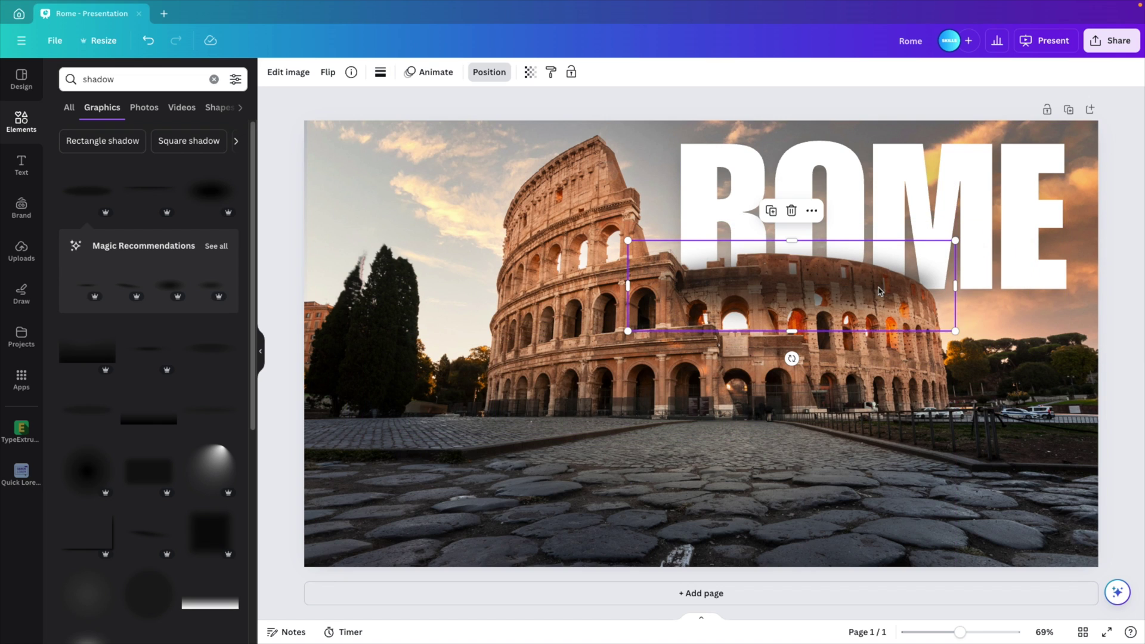
drag(791, 359, 785, 358)
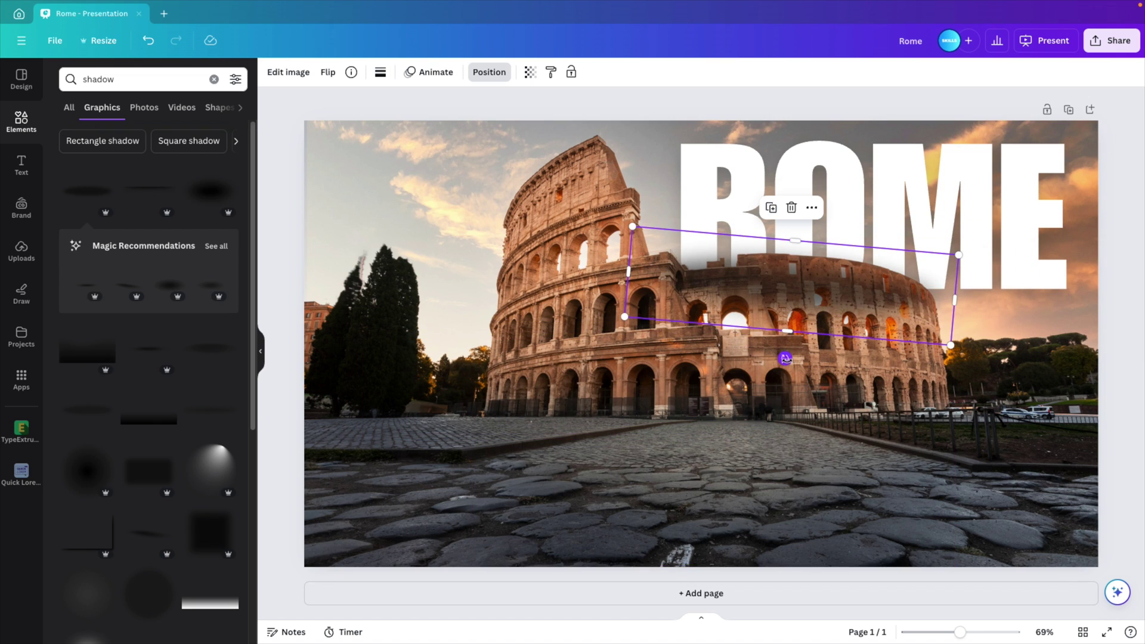
drag(814, 289, 812, 278)
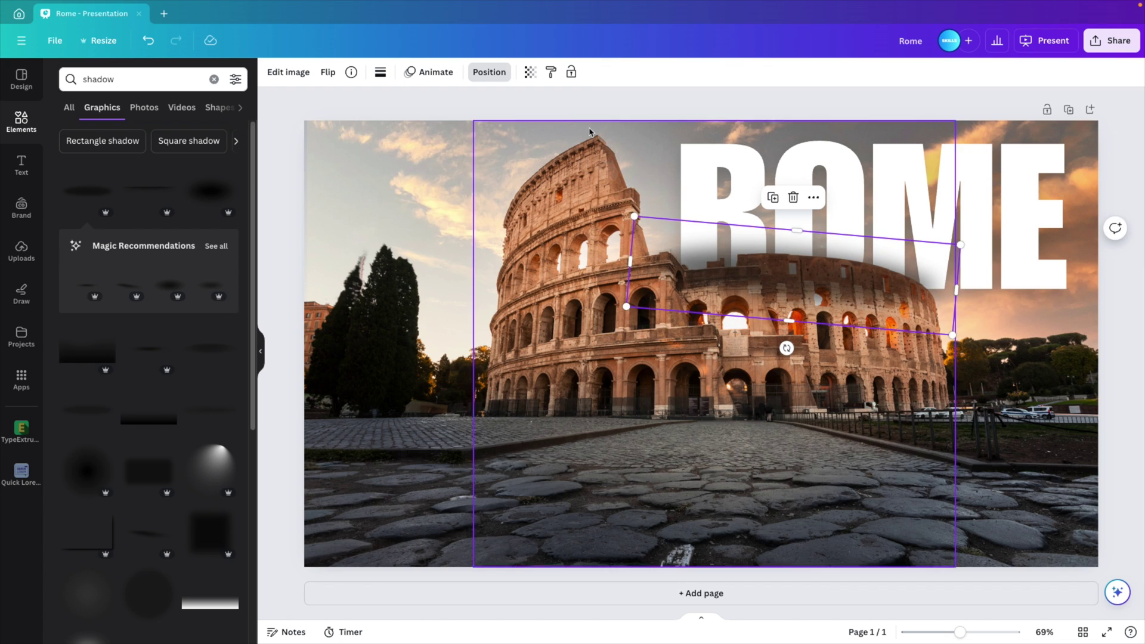
- Move the shadow layer below the Colosseum cutout and set its transparency to 60
click(504, 80)
drag(135, 149, 138, 206)
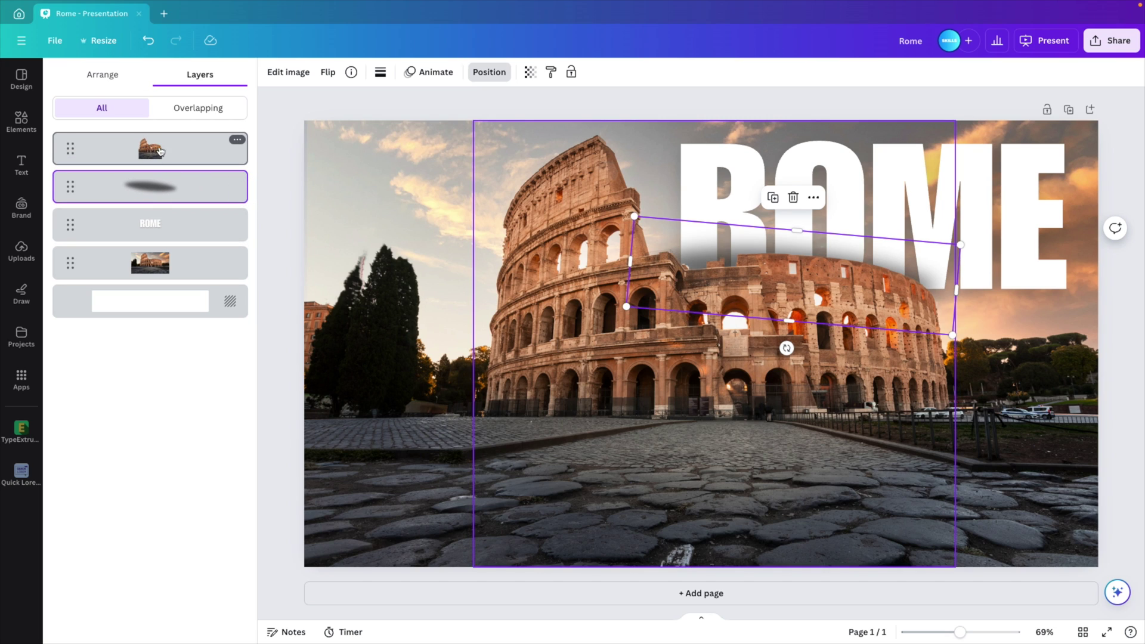
click(530, 72)
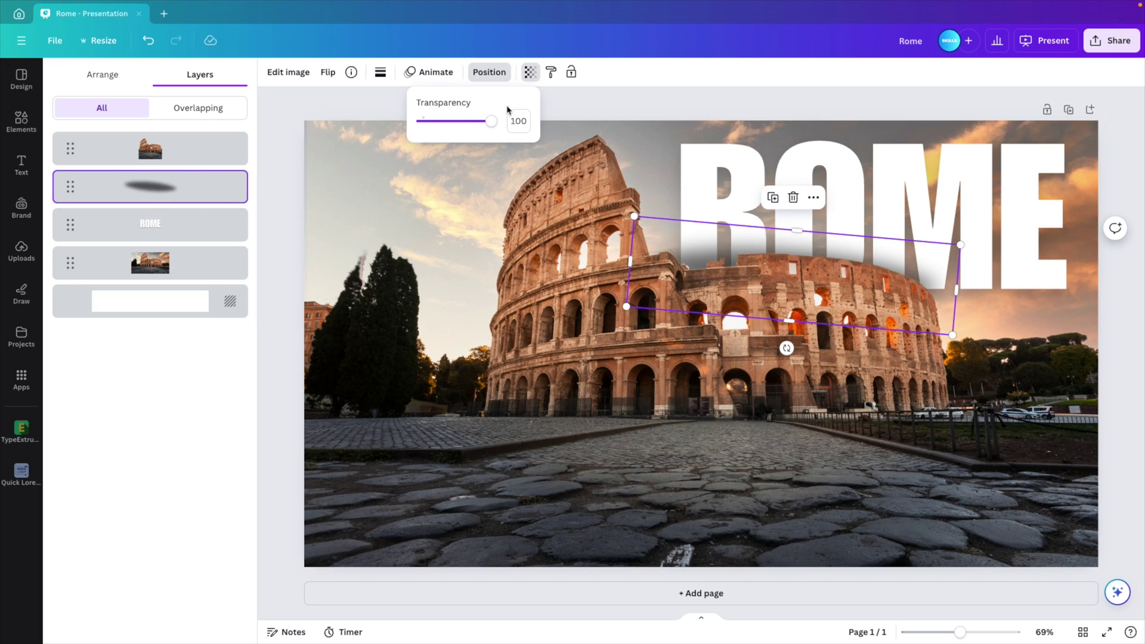
drag(494, 121, 464, 124)
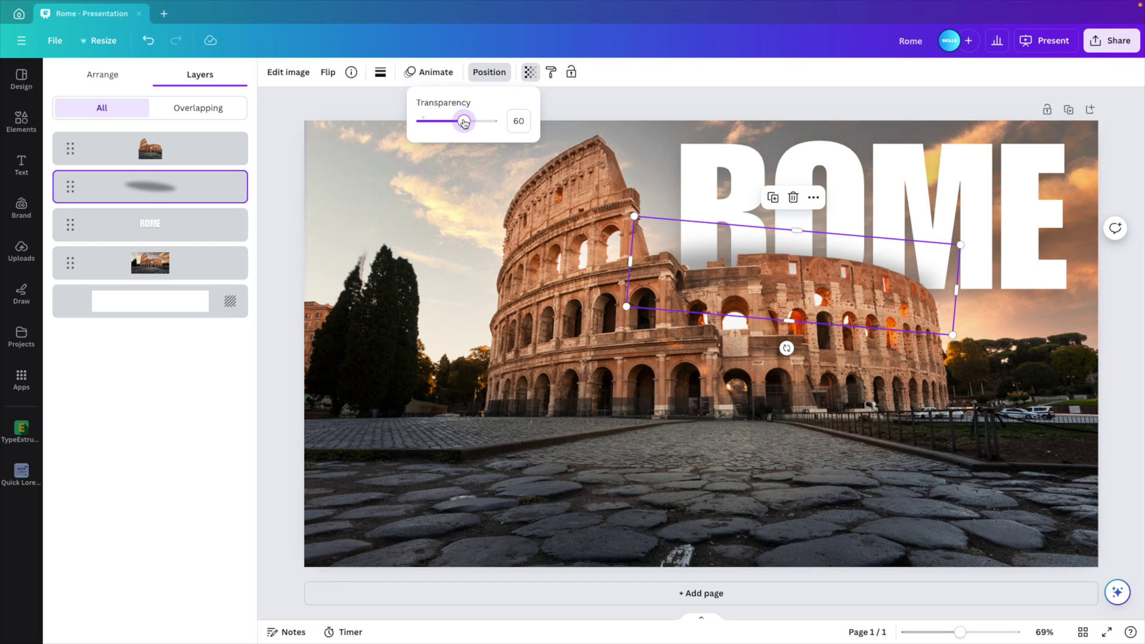
click(287, 248)
click(286, 247)
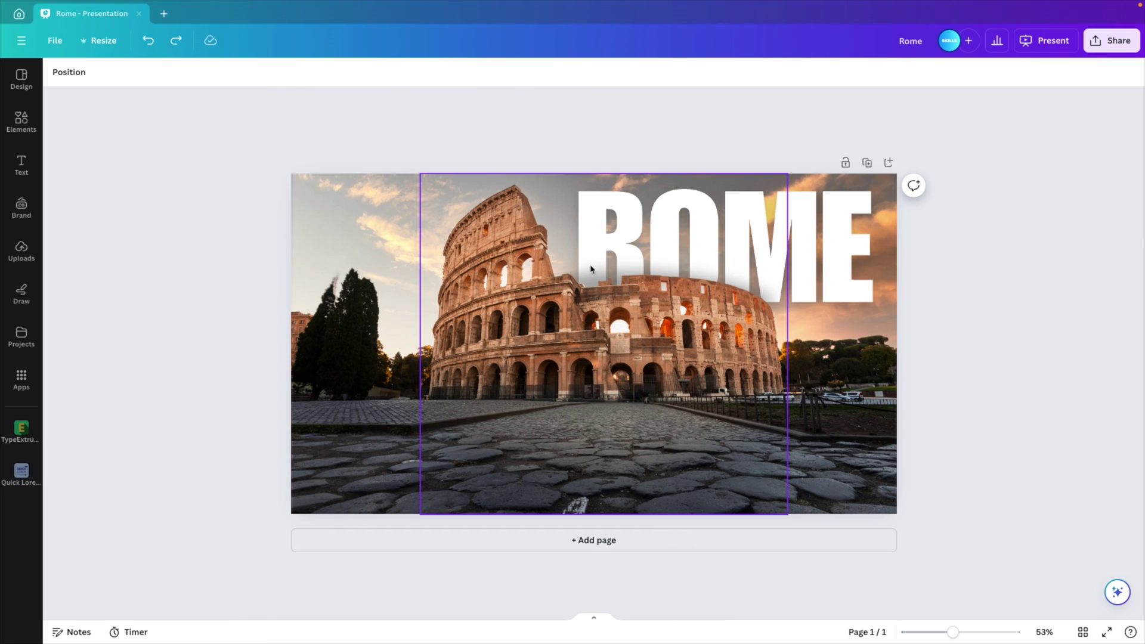
- Duplicate page 1 and select all of page 2's elements, including the background photo
click(868, 162)
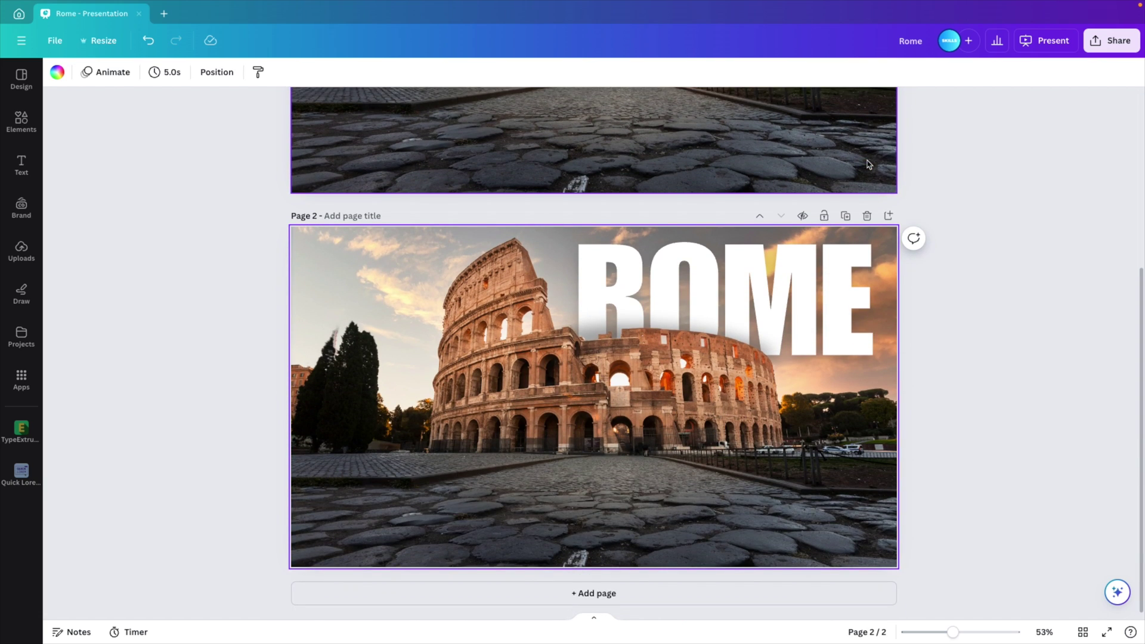
drag(242, 257, 898, 466)
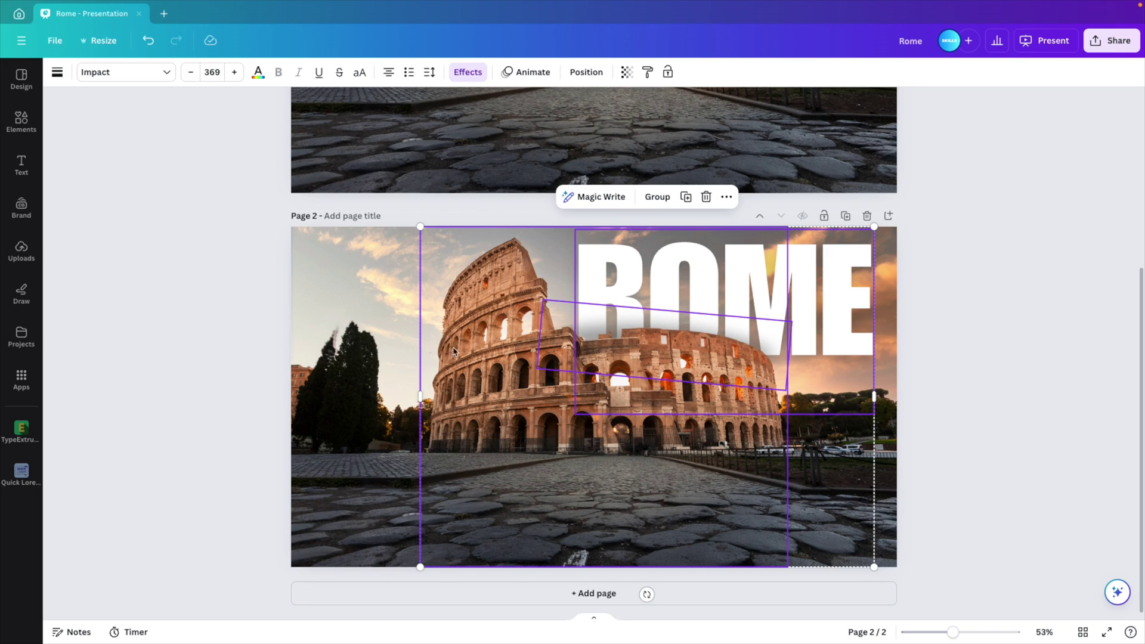
shift+click(357, 377)
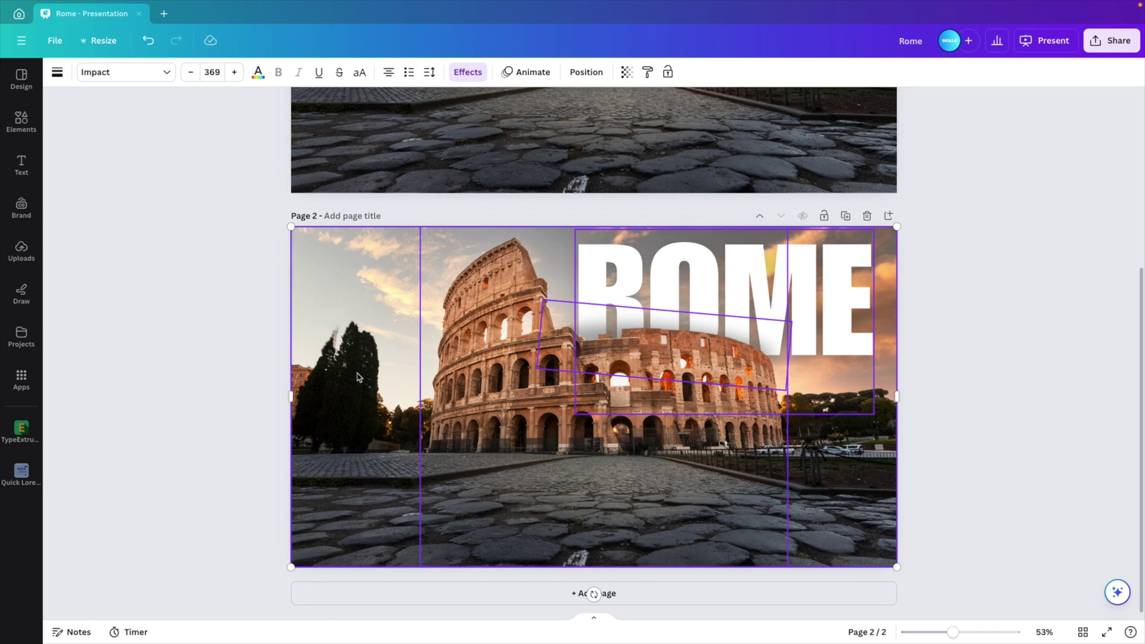
- Enlarge page 2's contents slightly and shift them right, bringing ROME to 407
drag(291, 564, 237, 591)
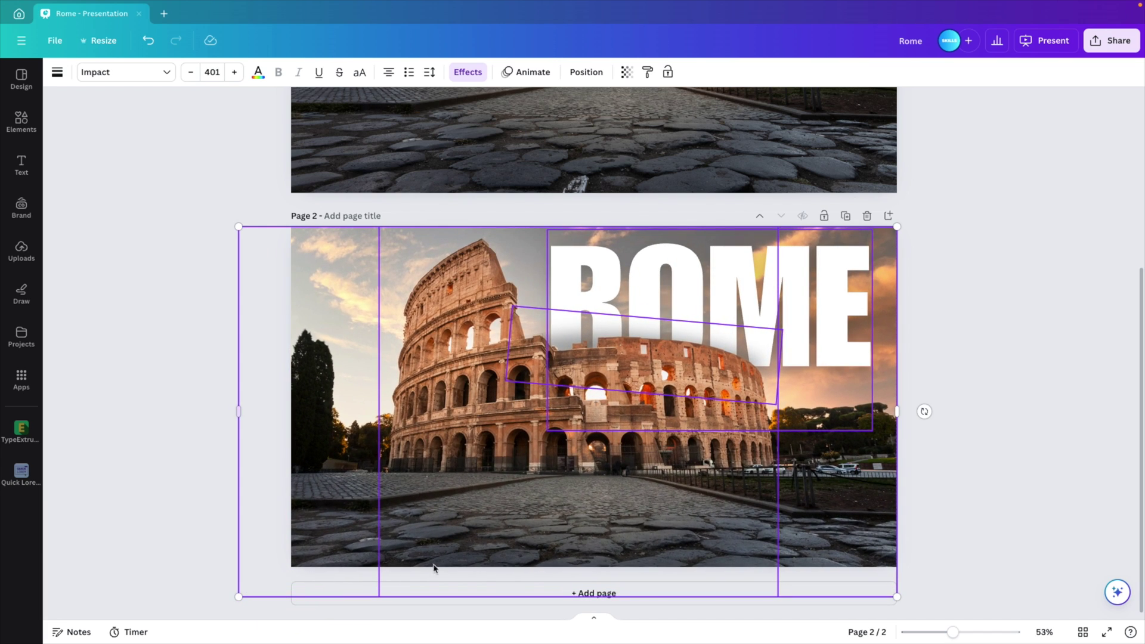
drag(606, 514, 607, 513)
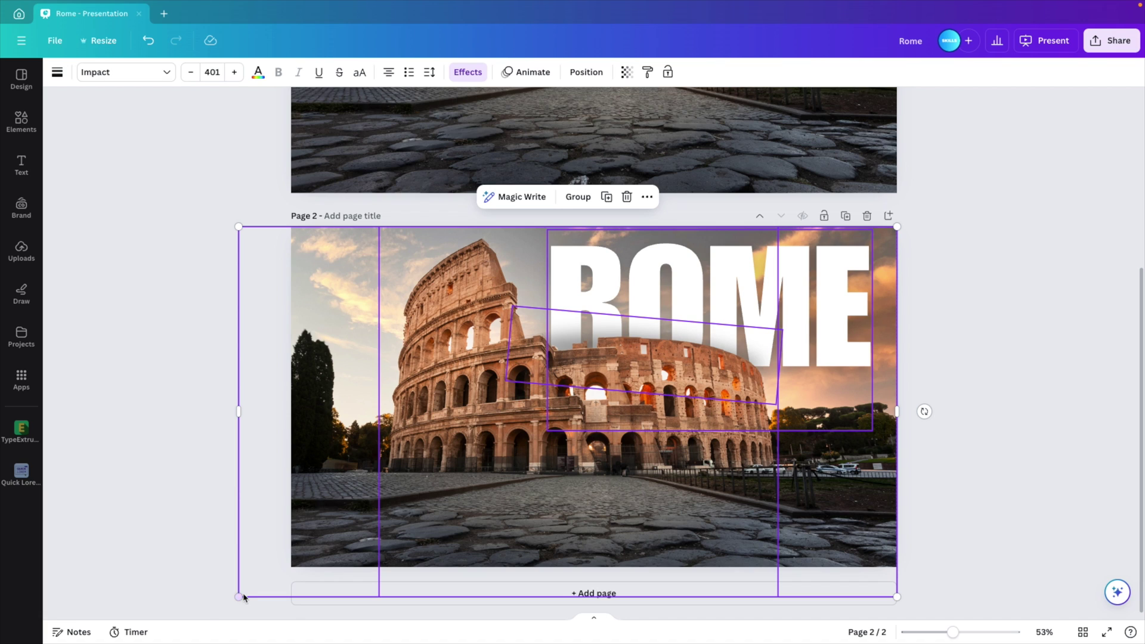
drag(244, 597, 228, 603)
drag(429, 549, 435, 549)
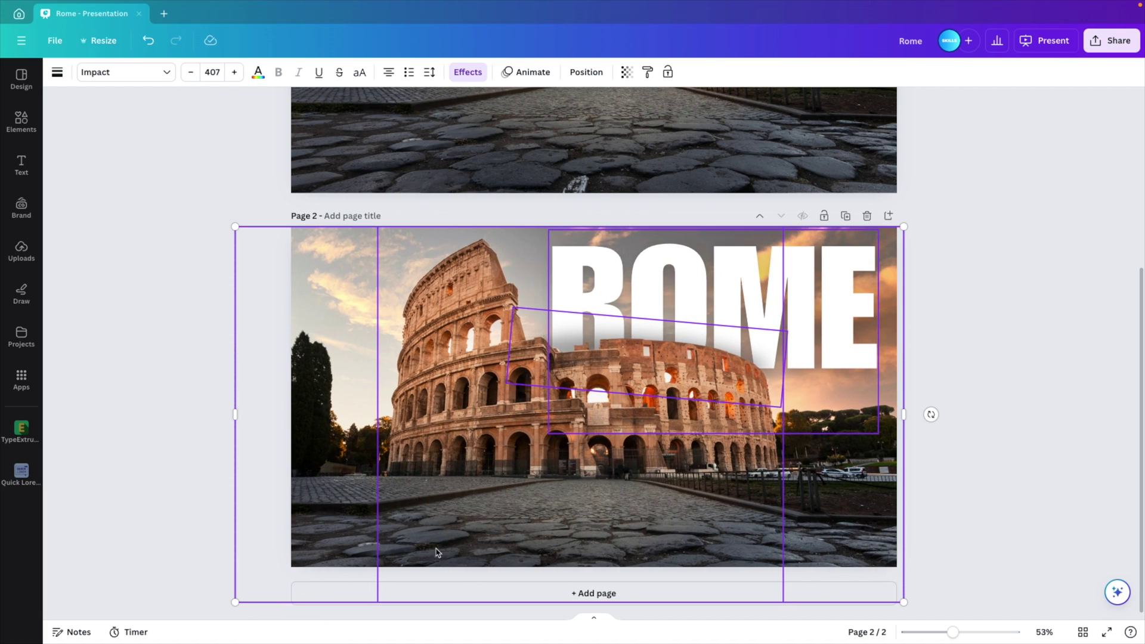
click(984, 488)
scroll(978, 486, down, 4)
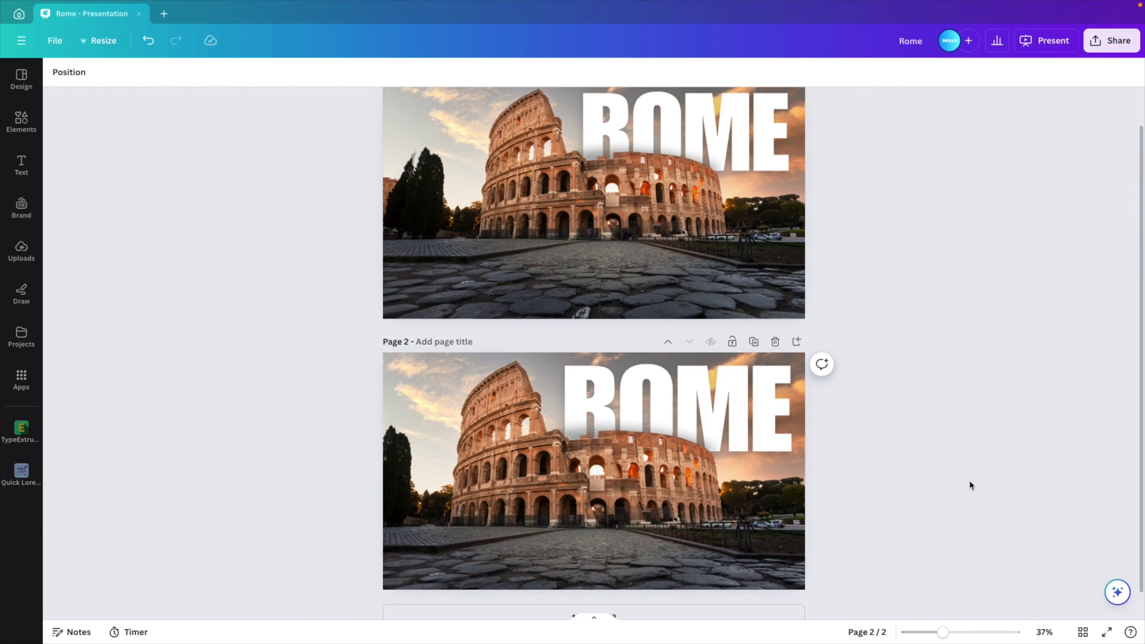
scroll(970, 485, up, 2)
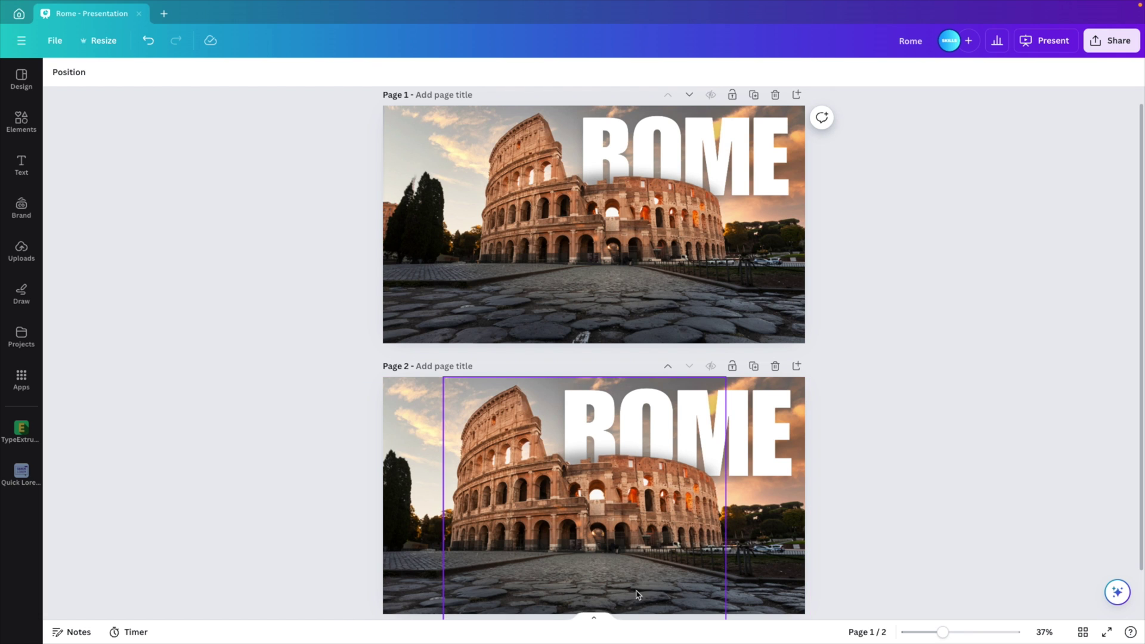
- From the thumbnail view, add a Match & Move transition lasting 2 seconds between pages 1 and 2
click(594, 619)
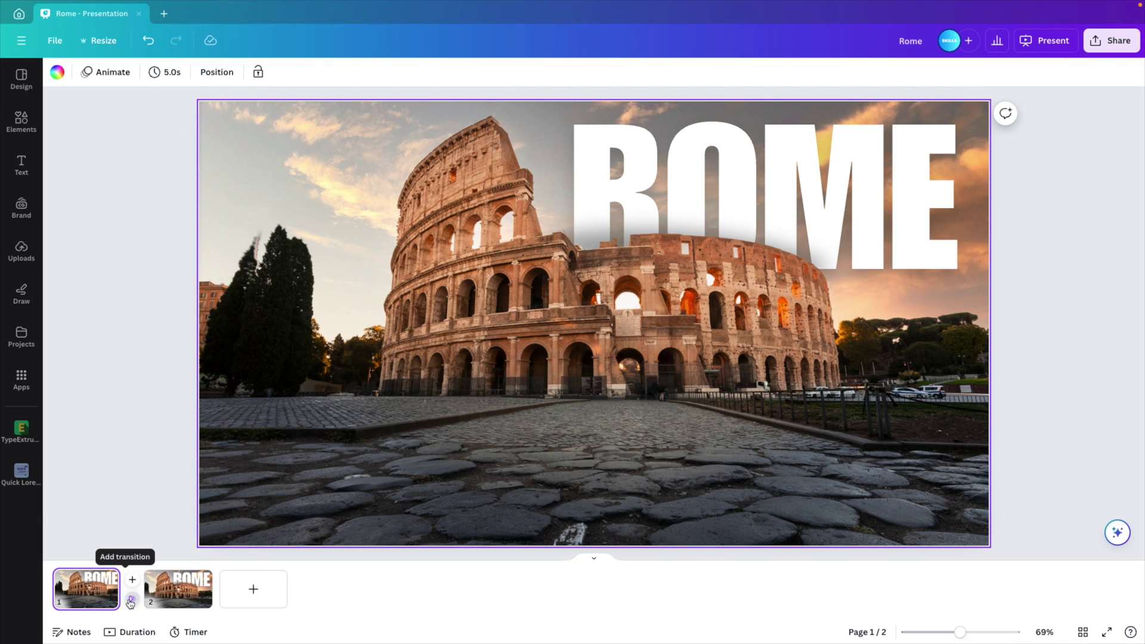
click(130, 602)
click(89, 298)
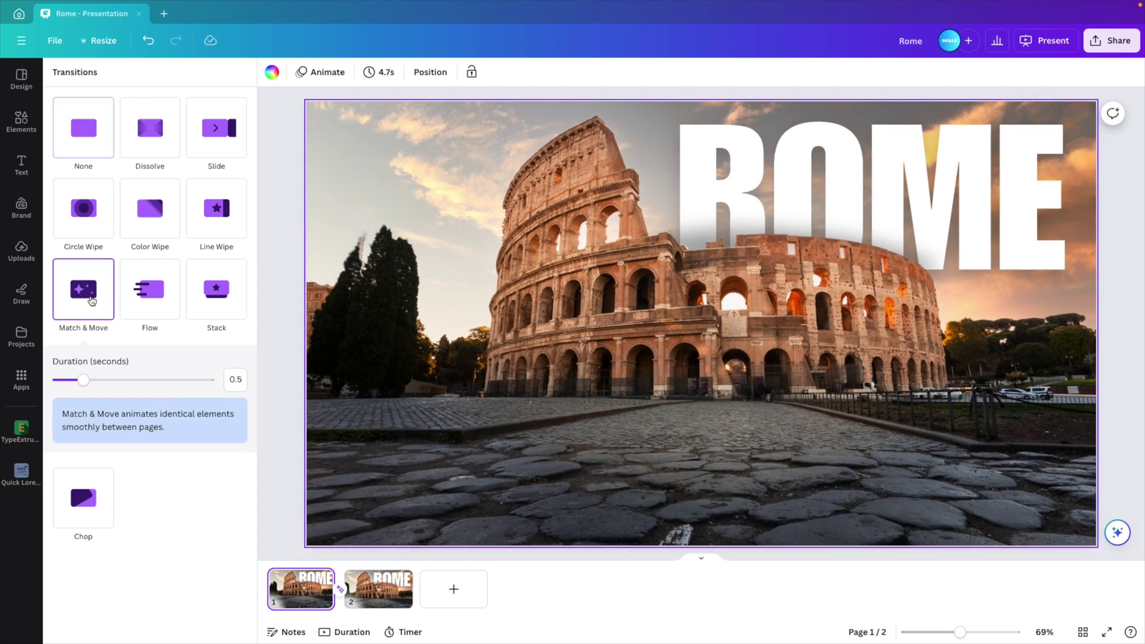
drag(84, 380, 177, 384)
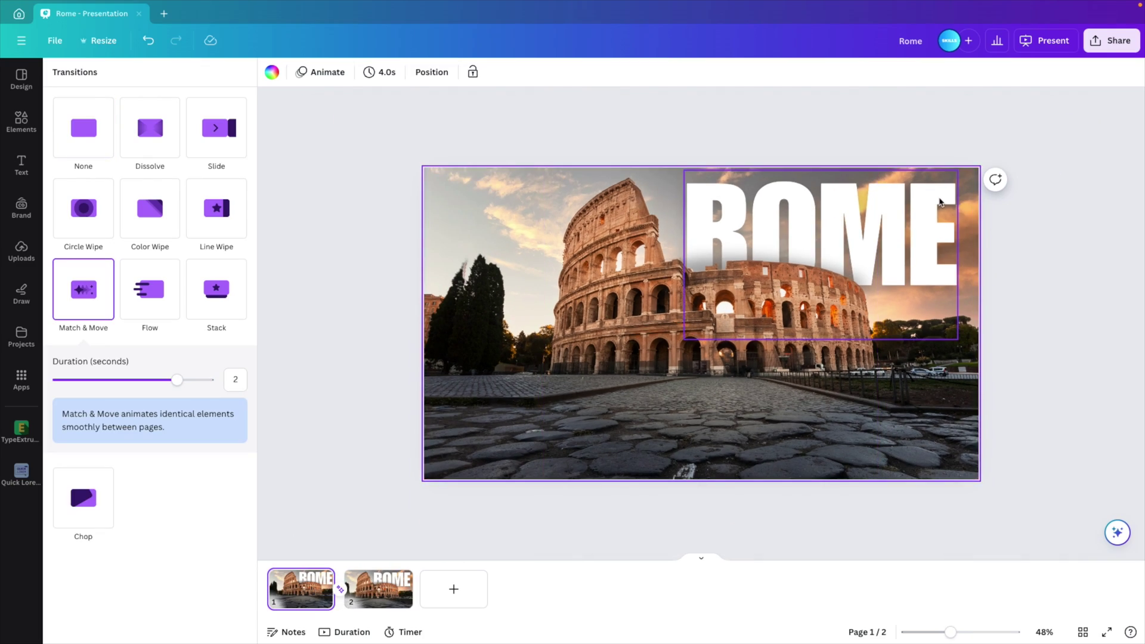
- Drag the page-1 ROME title to the lower right so only its last letters show, then preview full screen
click(829, 251)
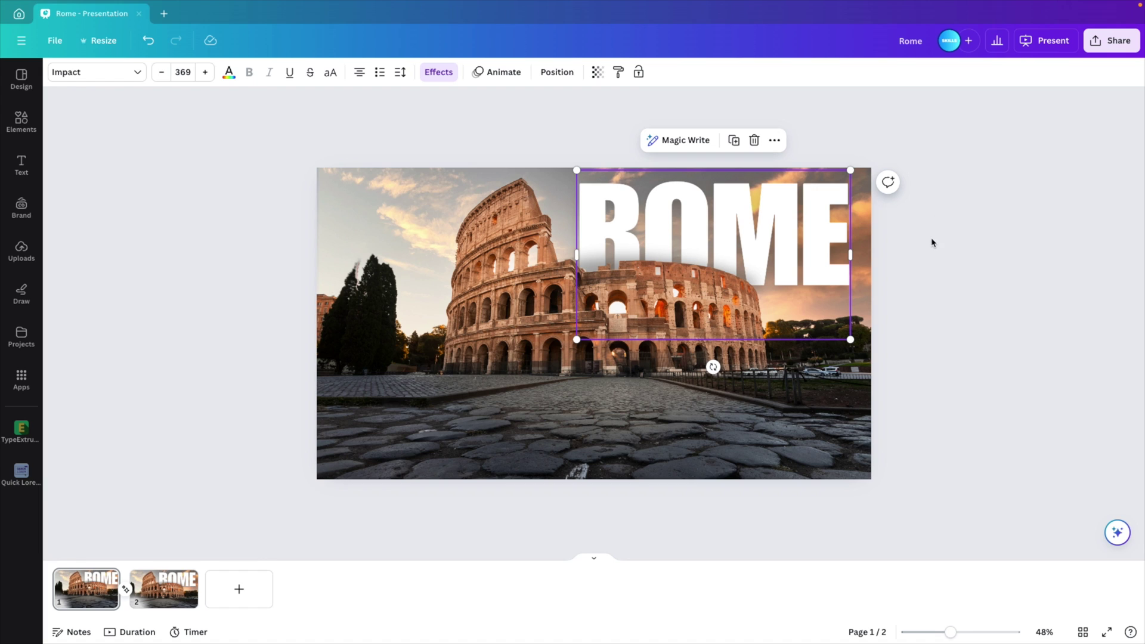
drag(817, 194, 800, 347)
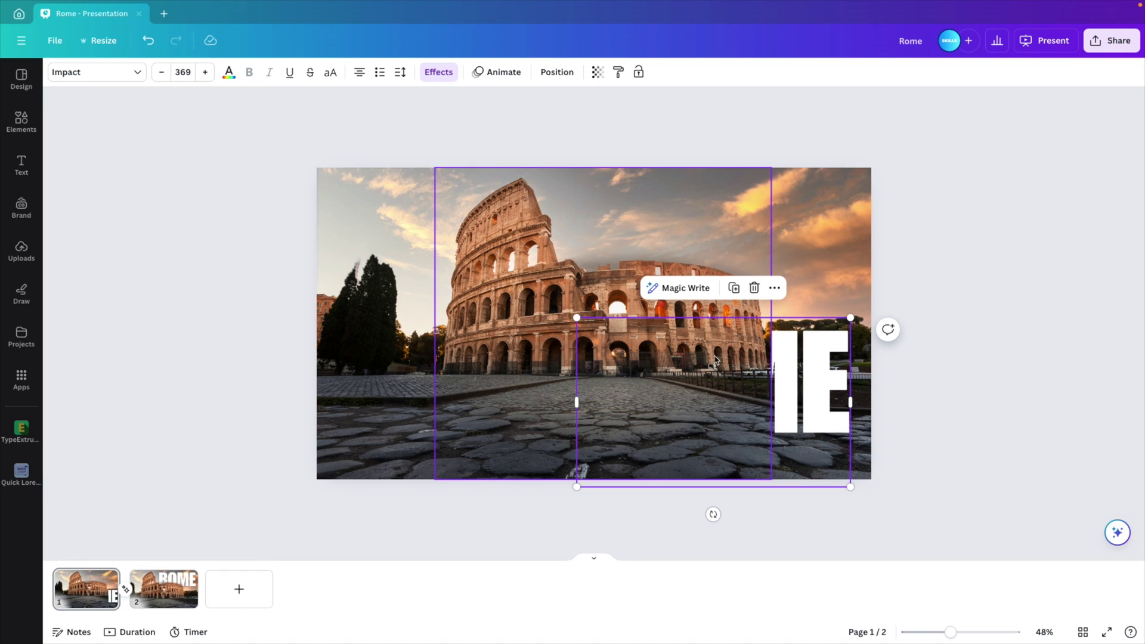
click(994, 334)
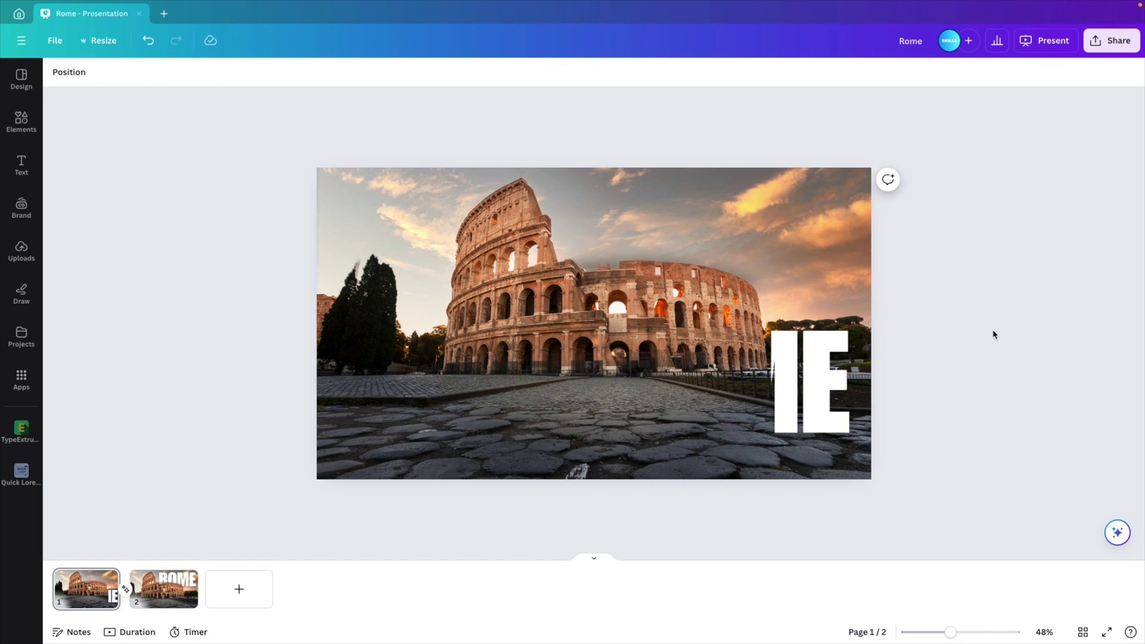
click(1106, 632)
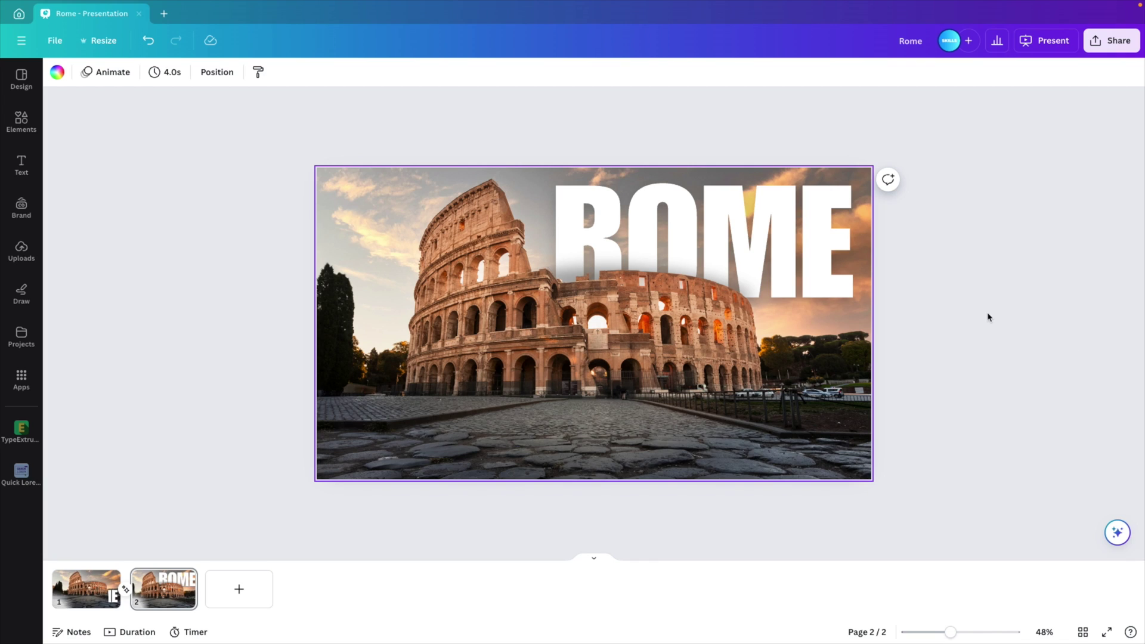
- Add page 3 with a page-sized yellow rectangle shifted right, leaving a white strip at left
key(Page_Up)
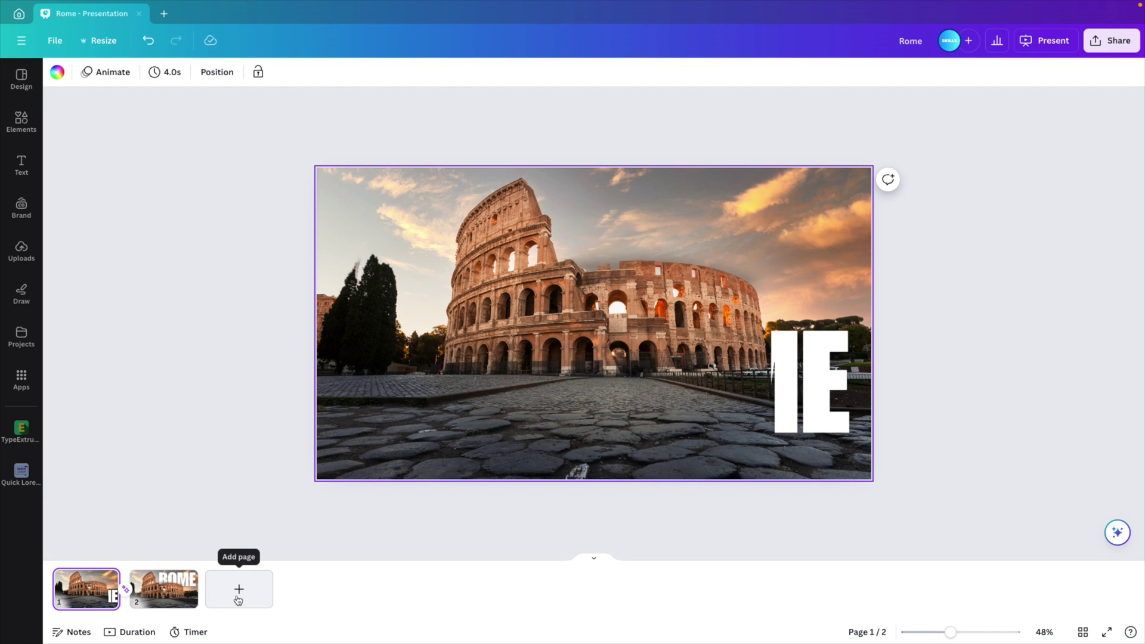
click(239, 591)
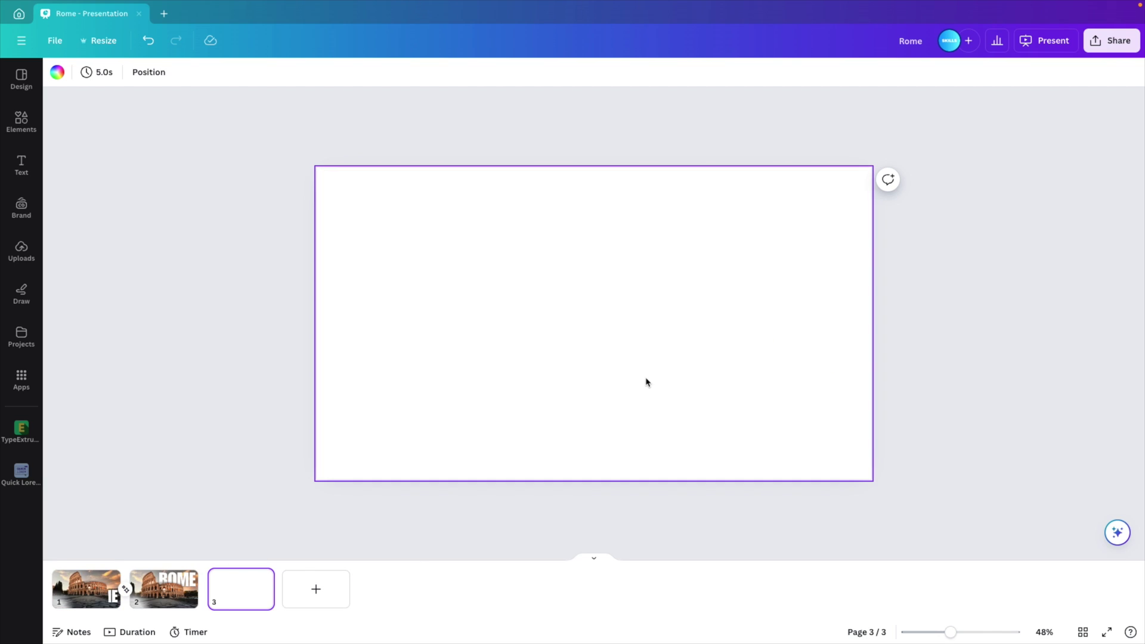
key(r)
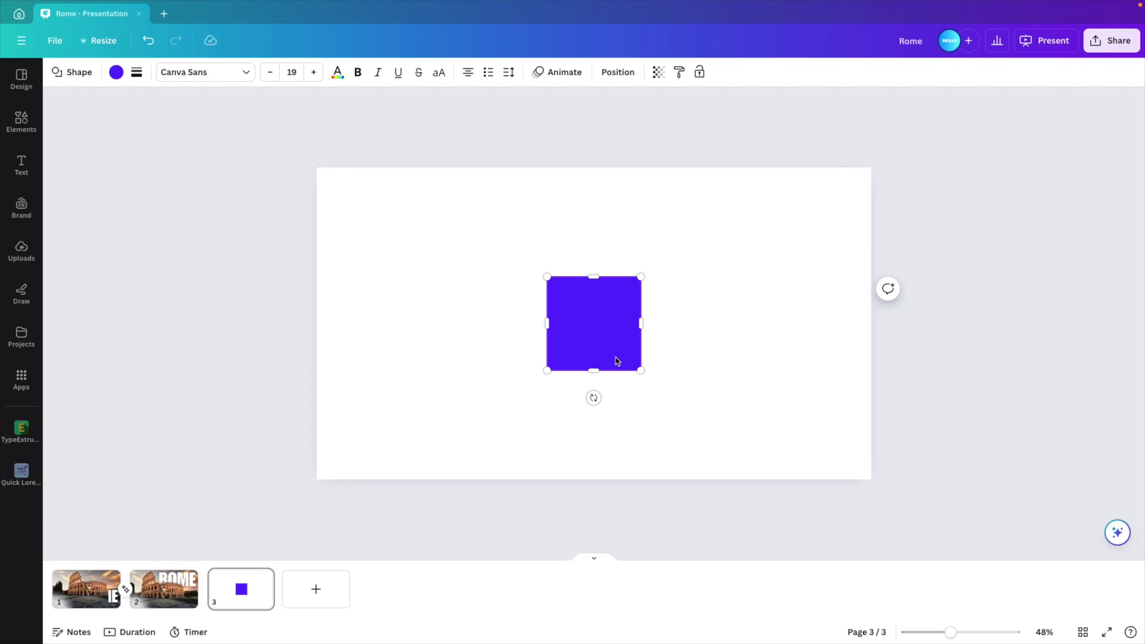
drag(617, 361, 872, 477)
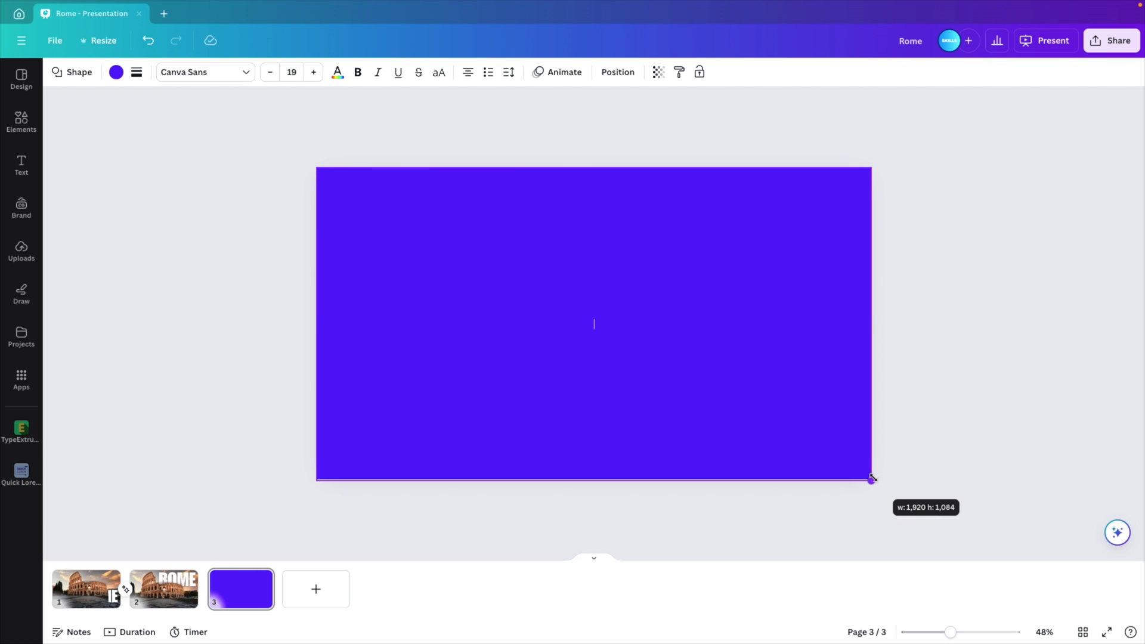
drag(454, 394, 585, 396)
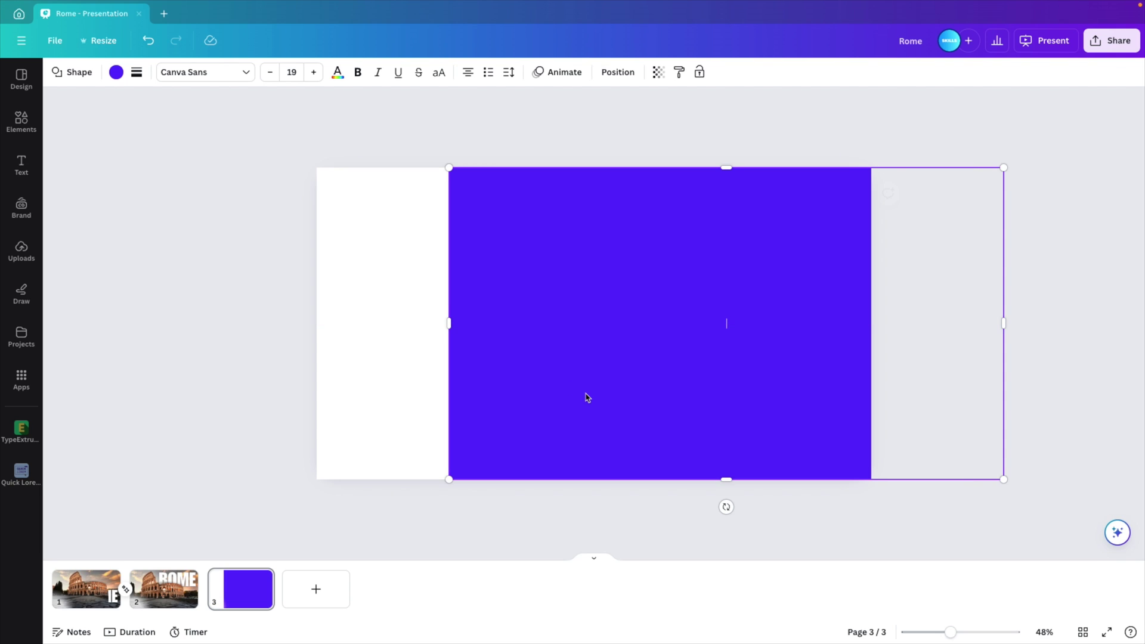
click(113, 73)
click(65, 390)
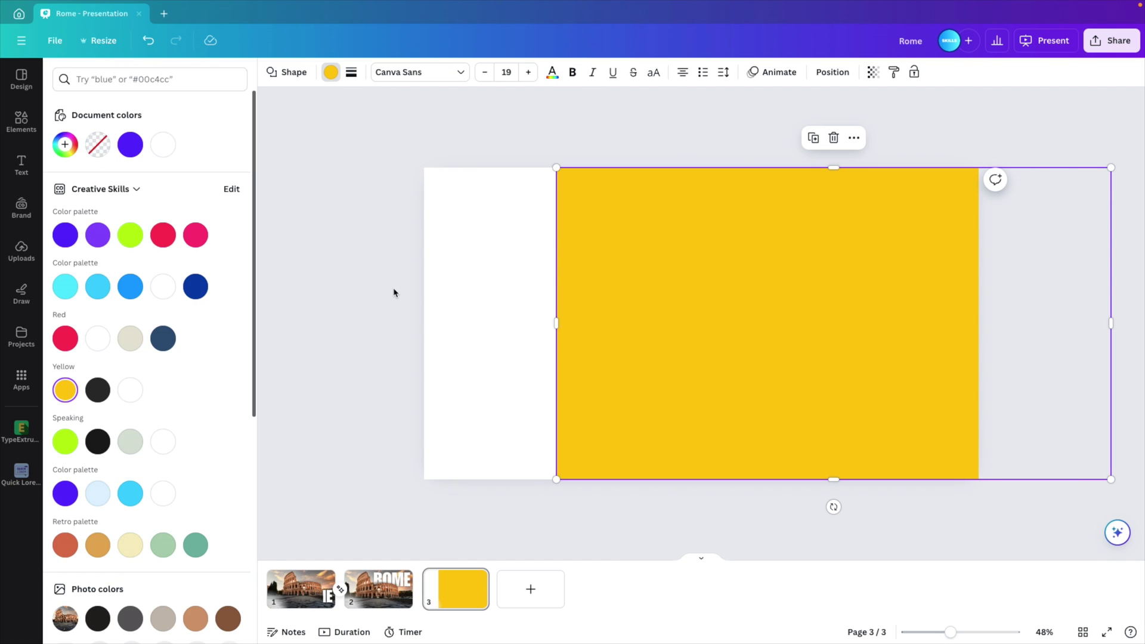
- Search Elements for 'hand' and add the clenched-fist photo from the Photos results
click(21, 121)
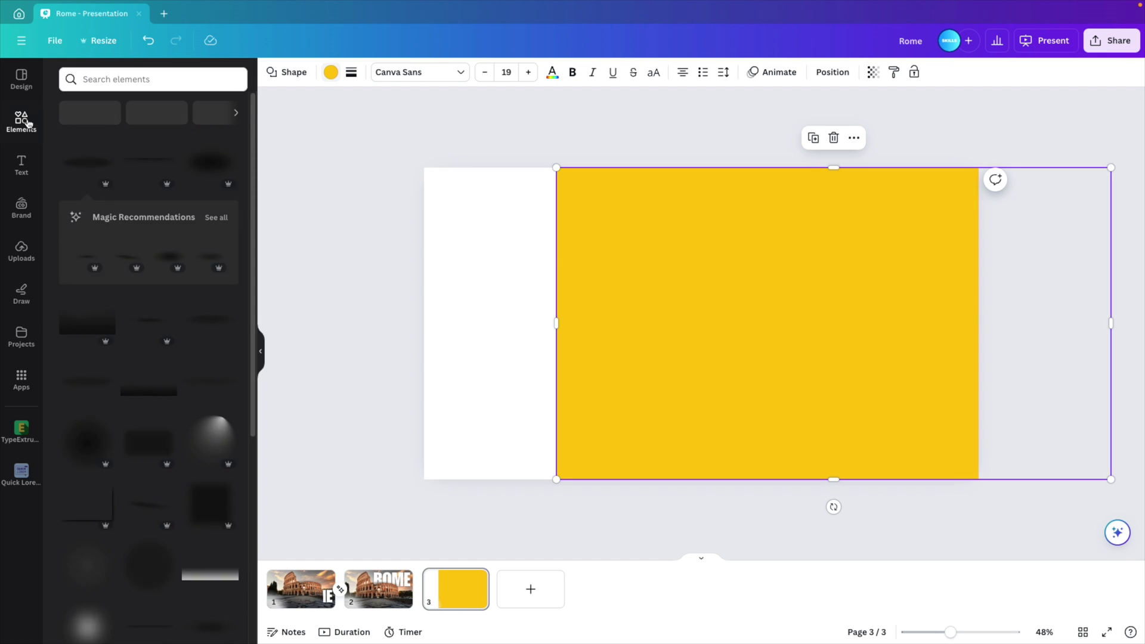
click(135, 80)
text(hand)
key(Return)
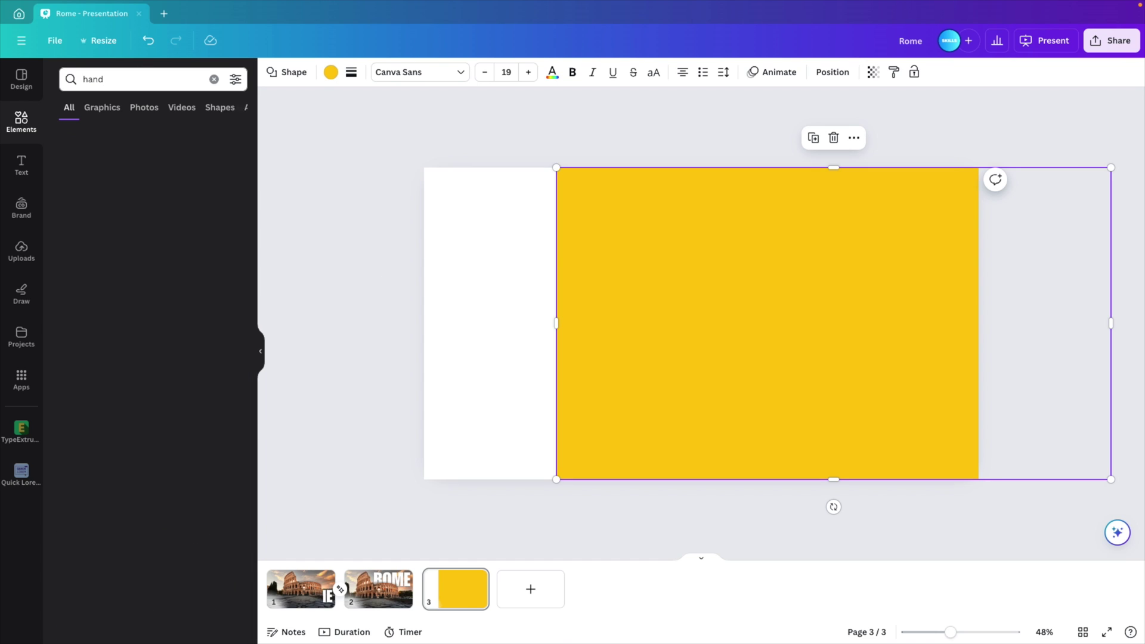
click(226, 250)
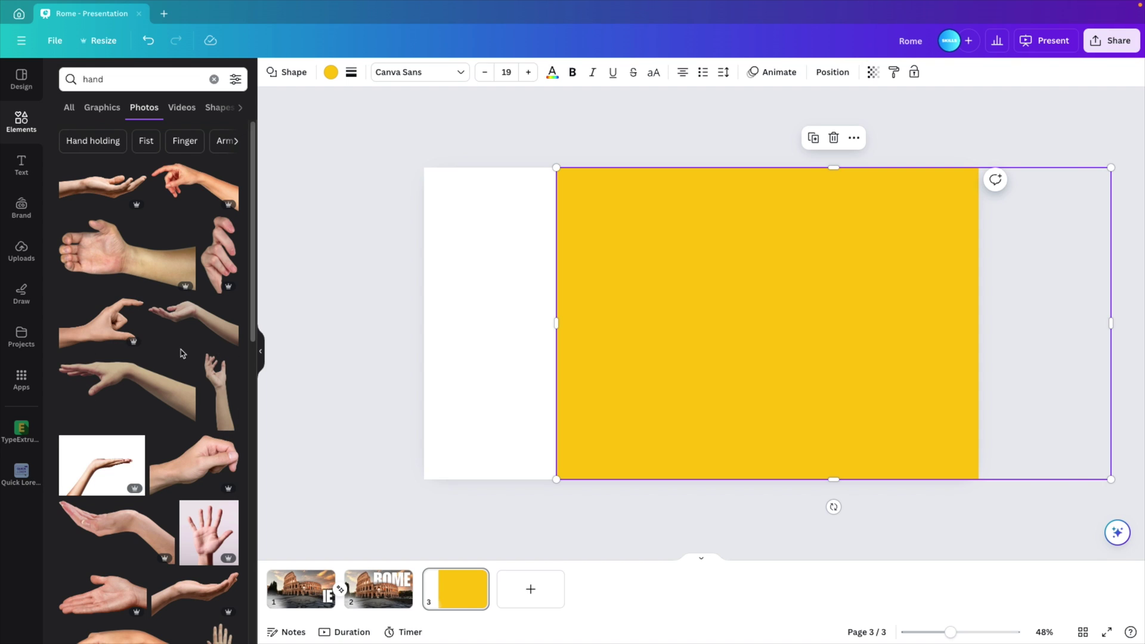
scroll(183, 354, down, 1)
scroll(179, 385, down, 1)
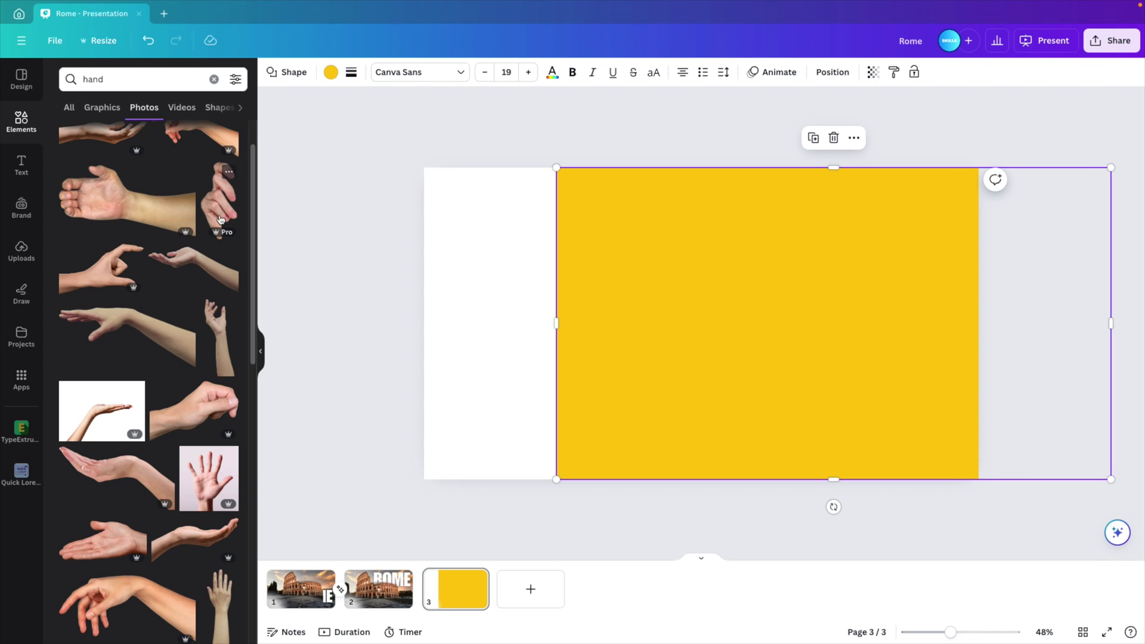
scroll(222, 210, down, 5)
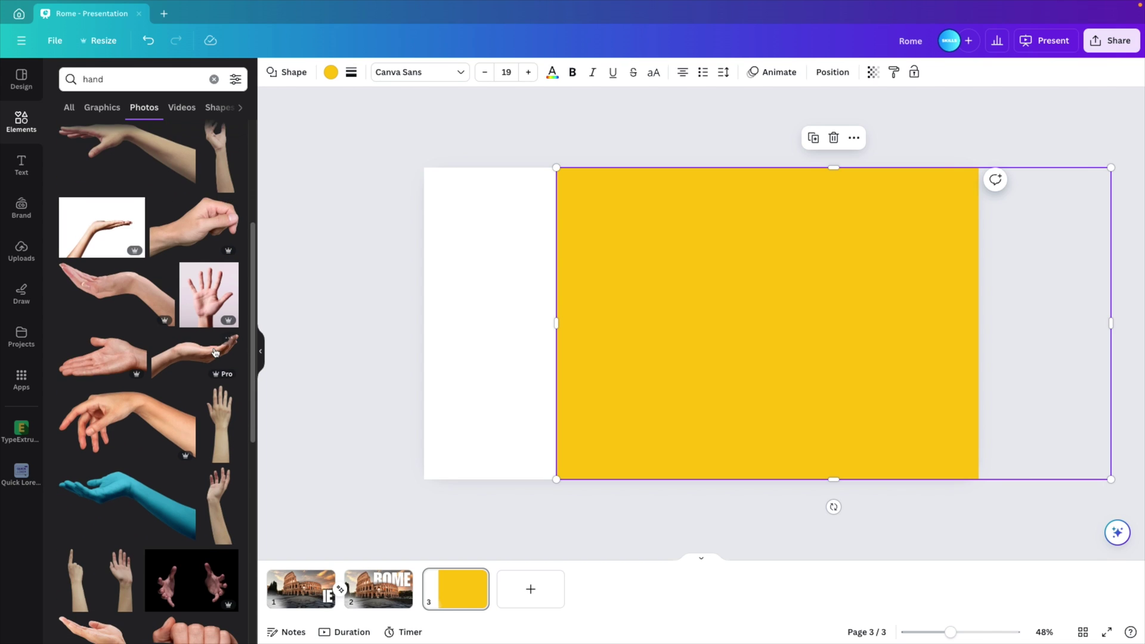
scroll(216, 352, down, 3)
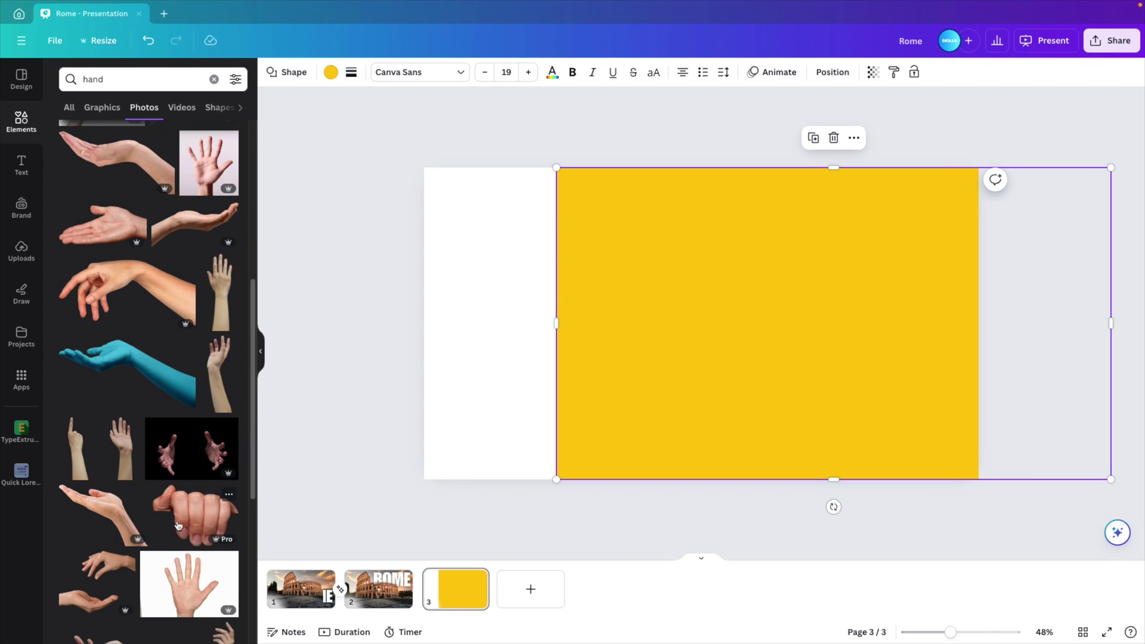
click(186, 525)
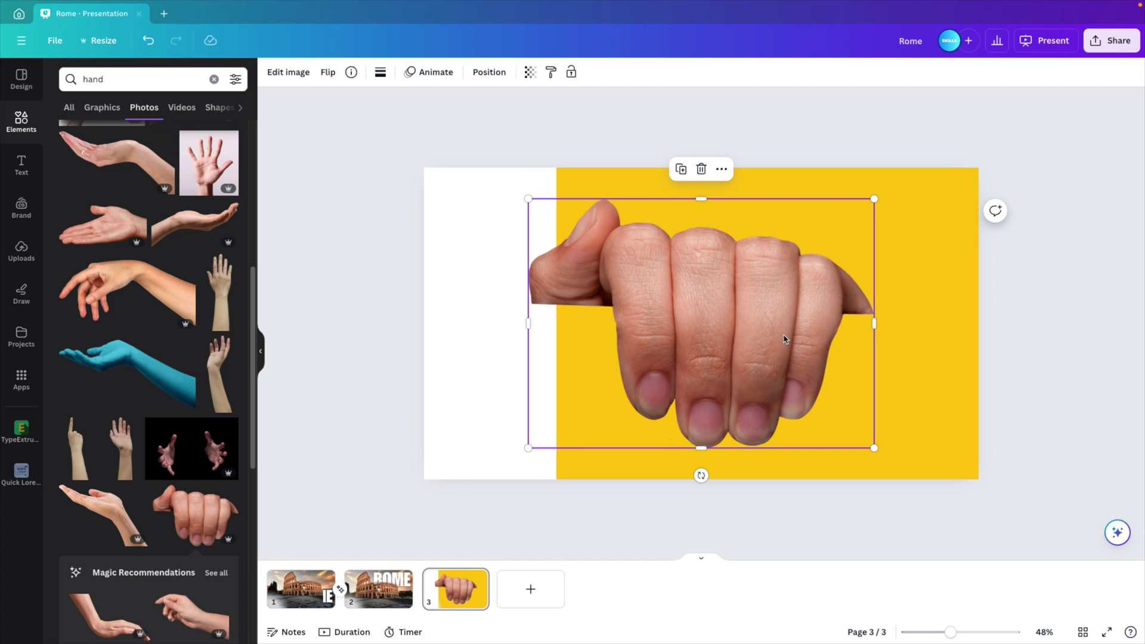
- Shrink the fist photo, rotate it to about -93°, and set it on the yellow panel's left edge
drag(873, 448, 688, 289)
drag(603, 332, 576, 279)
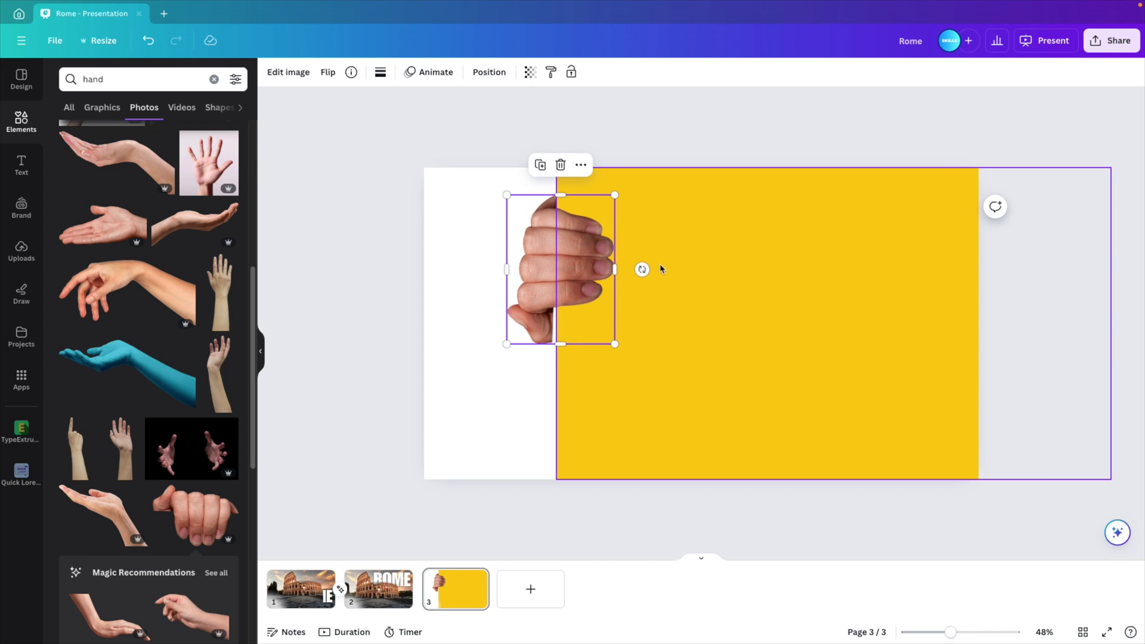
mouse_move(643, 270)
mouse_down()
mouse_move(650, 261)
mouse_move(645, 269)
mouse_up()
click(644, 266)
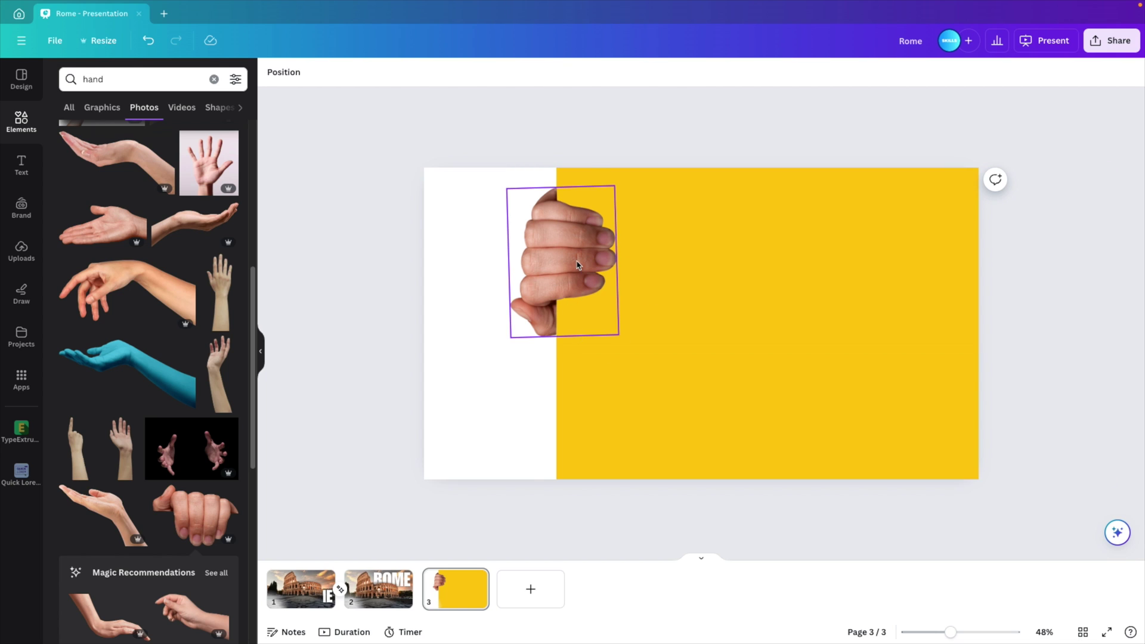
click(577, 264)
- Give the fist a Drop shadow with blur 32, intensity 27 and angle 39
click(286, 73)
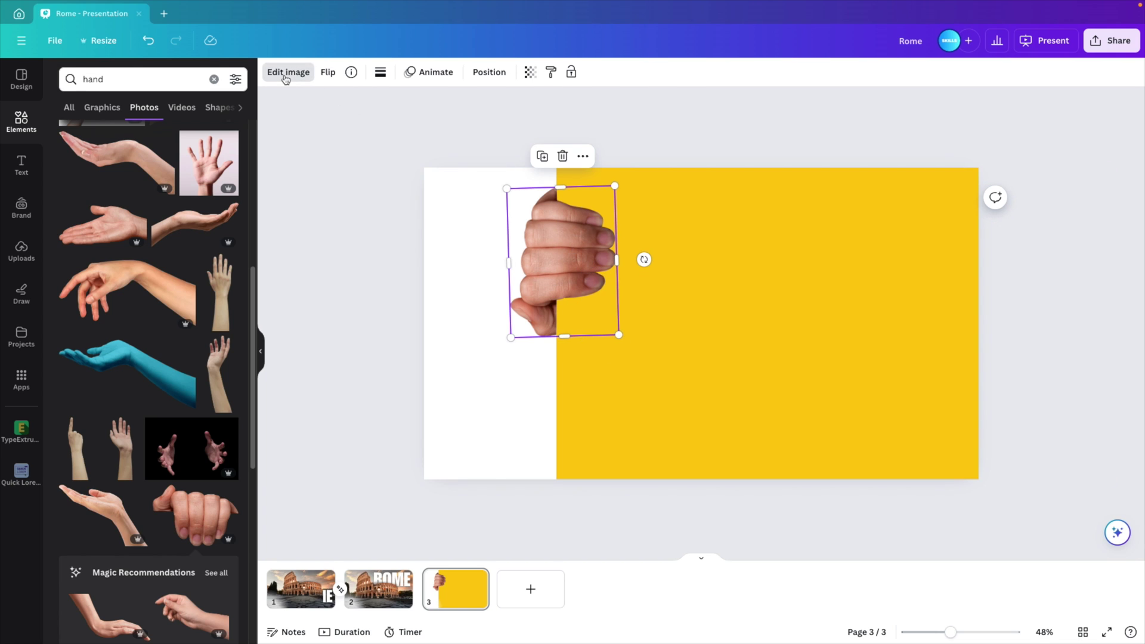
click(81, 461)
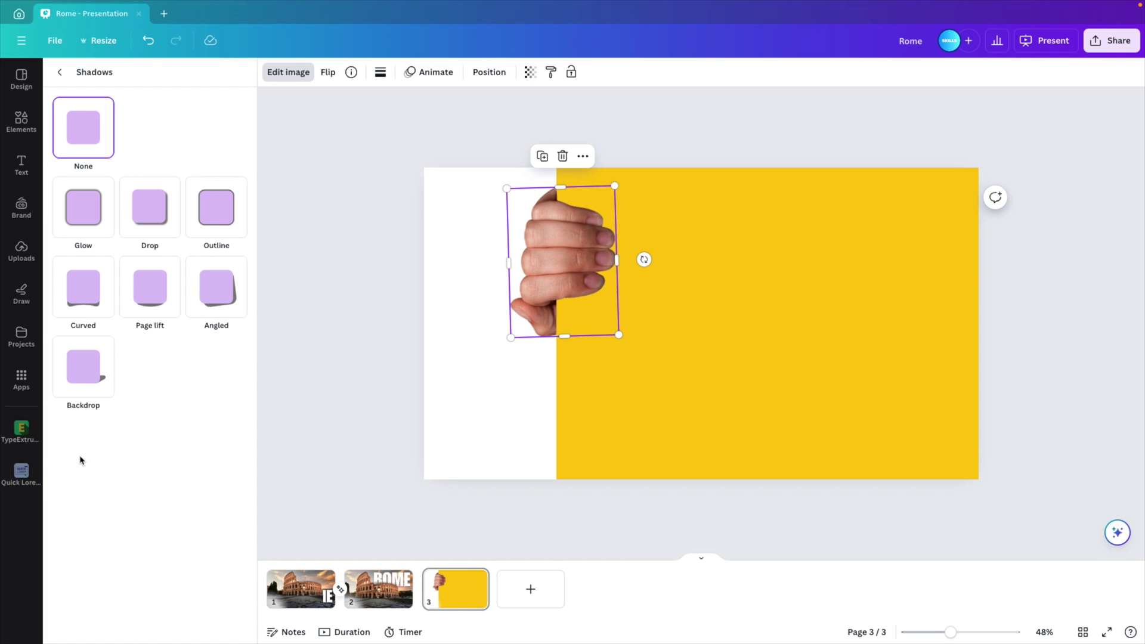
click(145, 203)
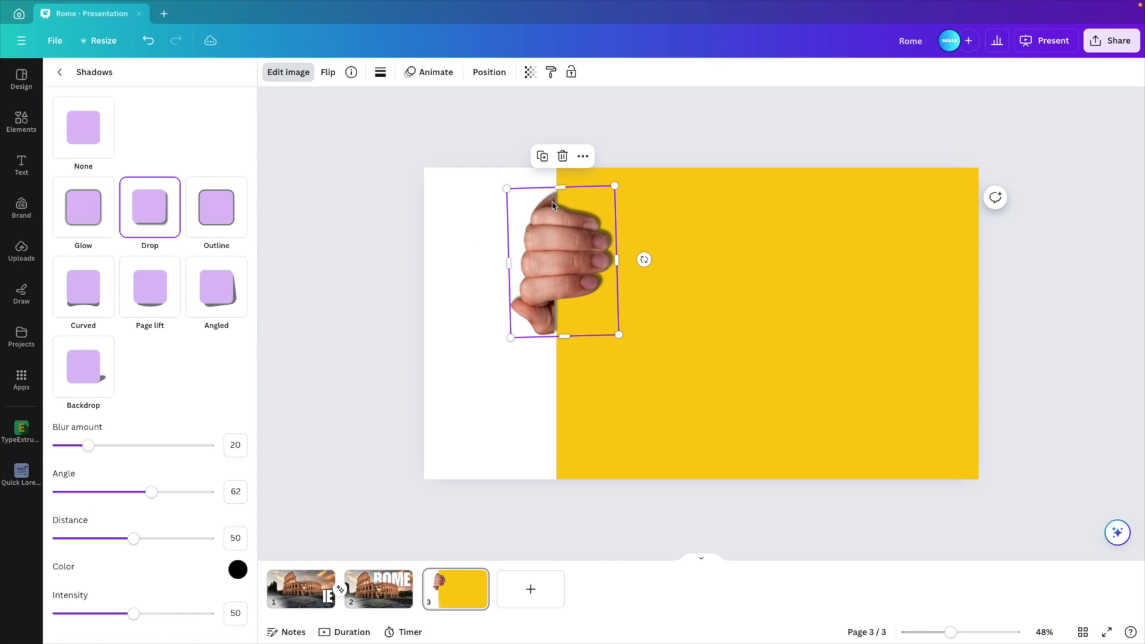
drag(89, 445, 106, 445)
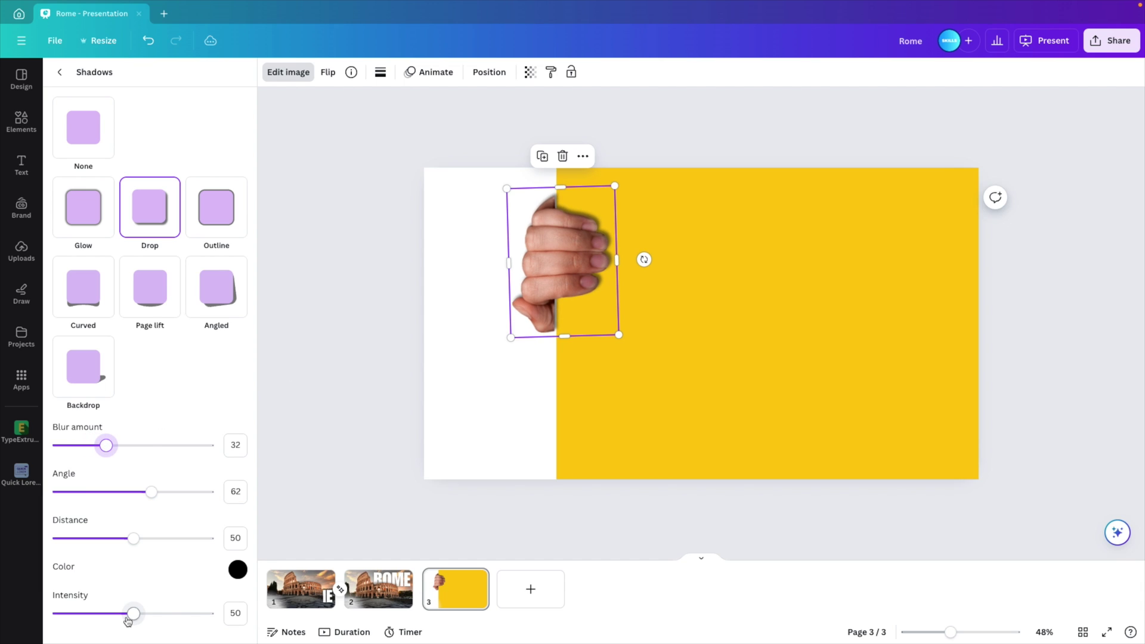
drag(134, 614, 98, 615)
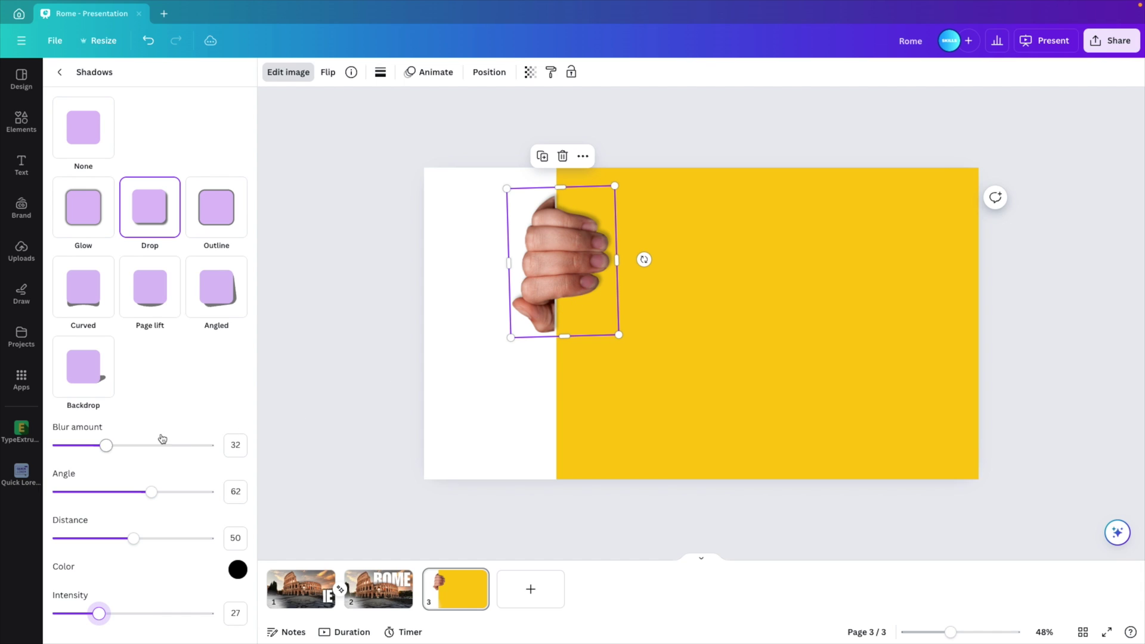
drag(151, 491, 117, 492)
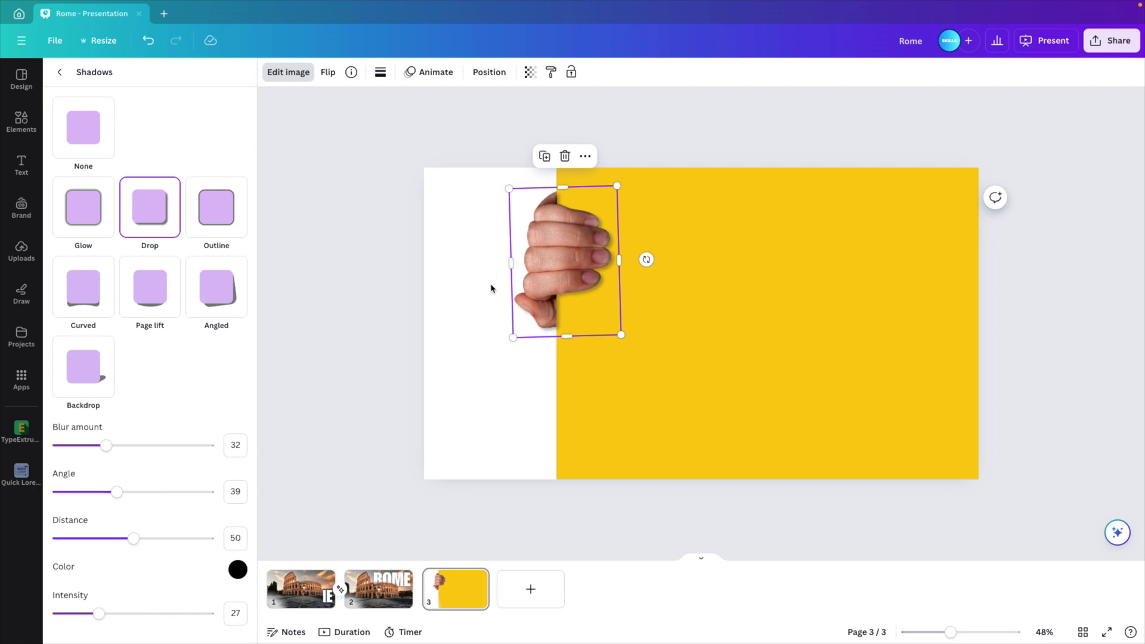
click(475, 287)
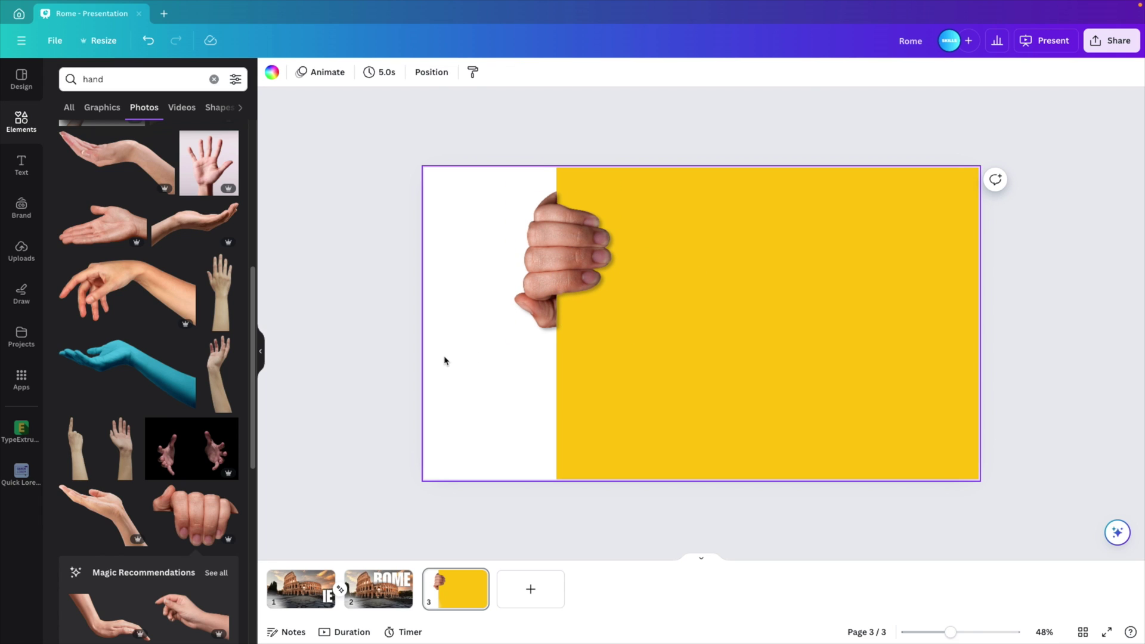
- Duplicate the hand, move the copy to the lower half and flip it vertically
click(567, 238)
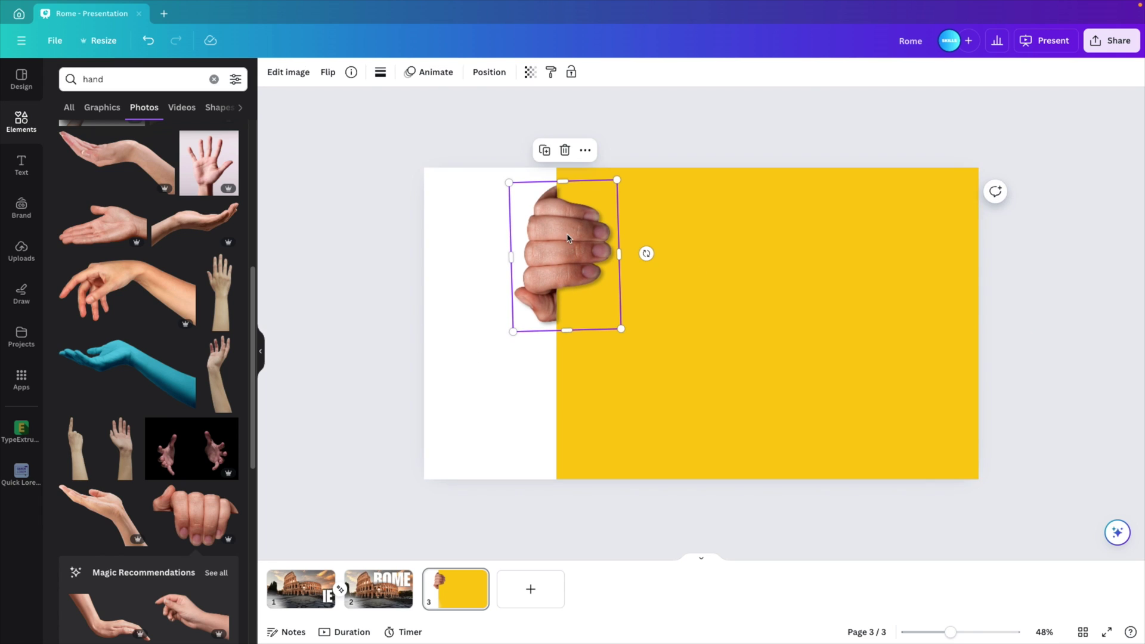
key(ctrl+d)
drag(567, 238, 561, 380)
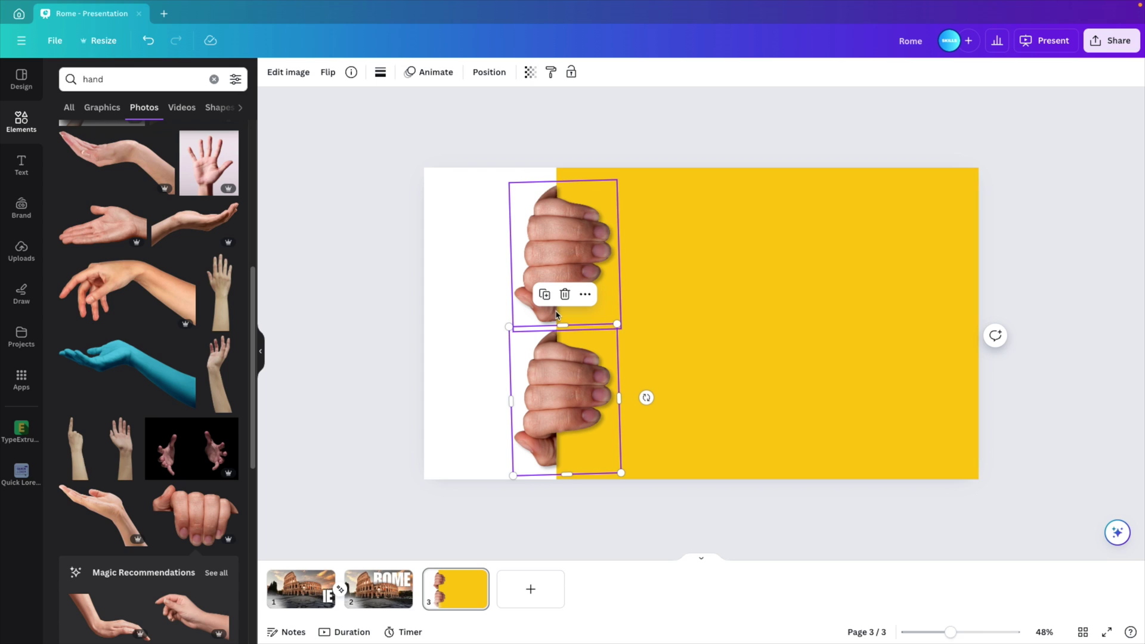
click(327, 73)
click(365, 127)
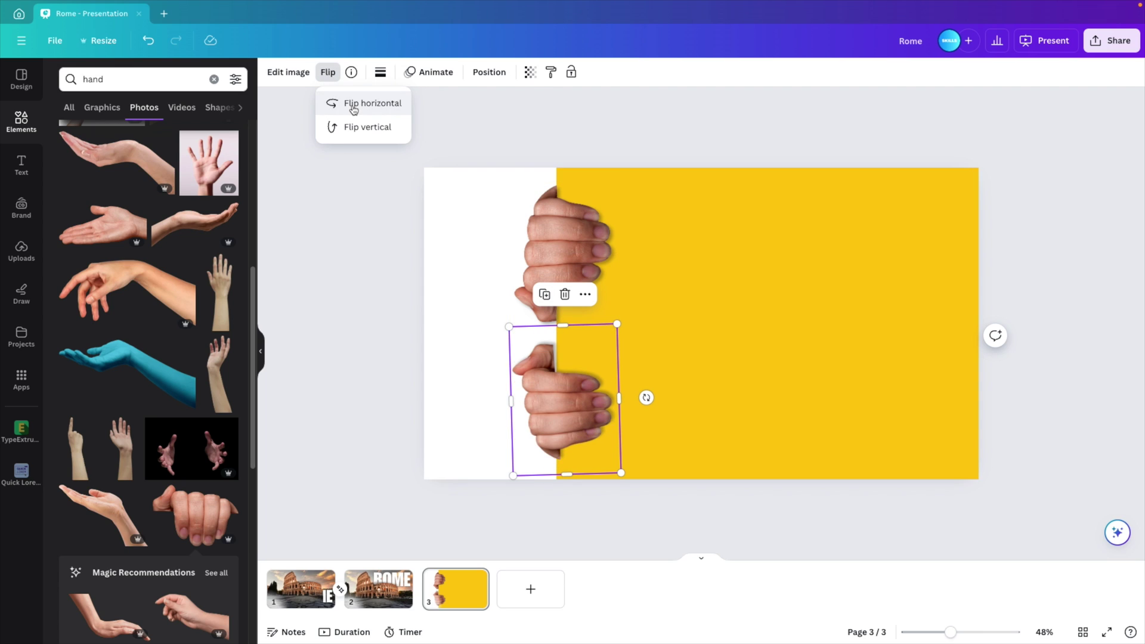
click(645, 397)
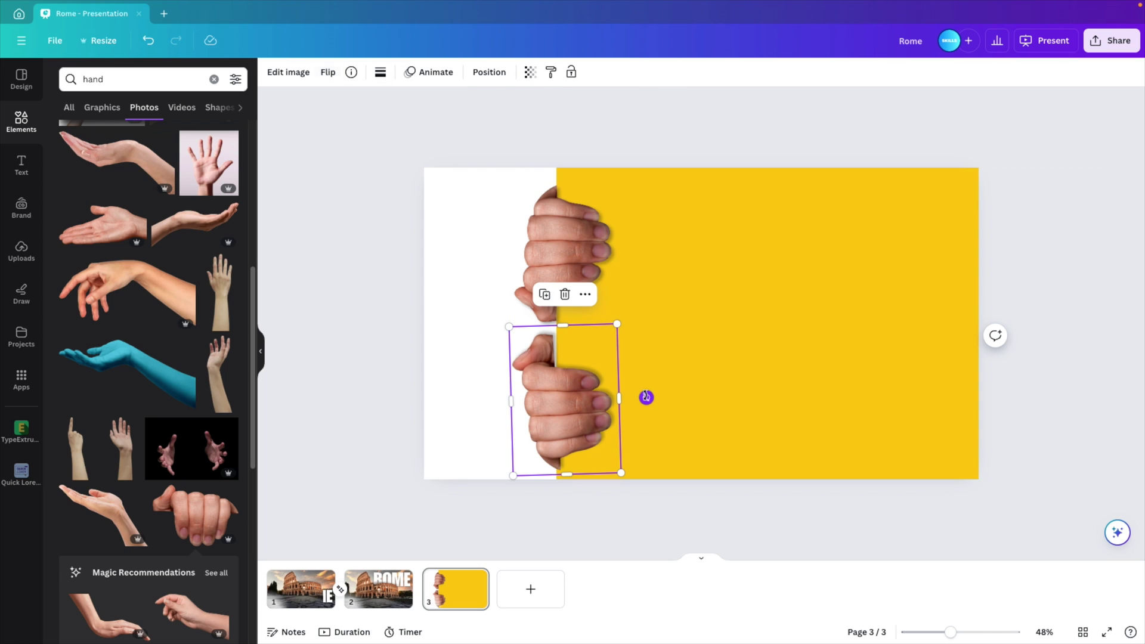
- Rotate the flipped copy slightly and align it directly under the upper hand
drag(646, 397, 648, 400)
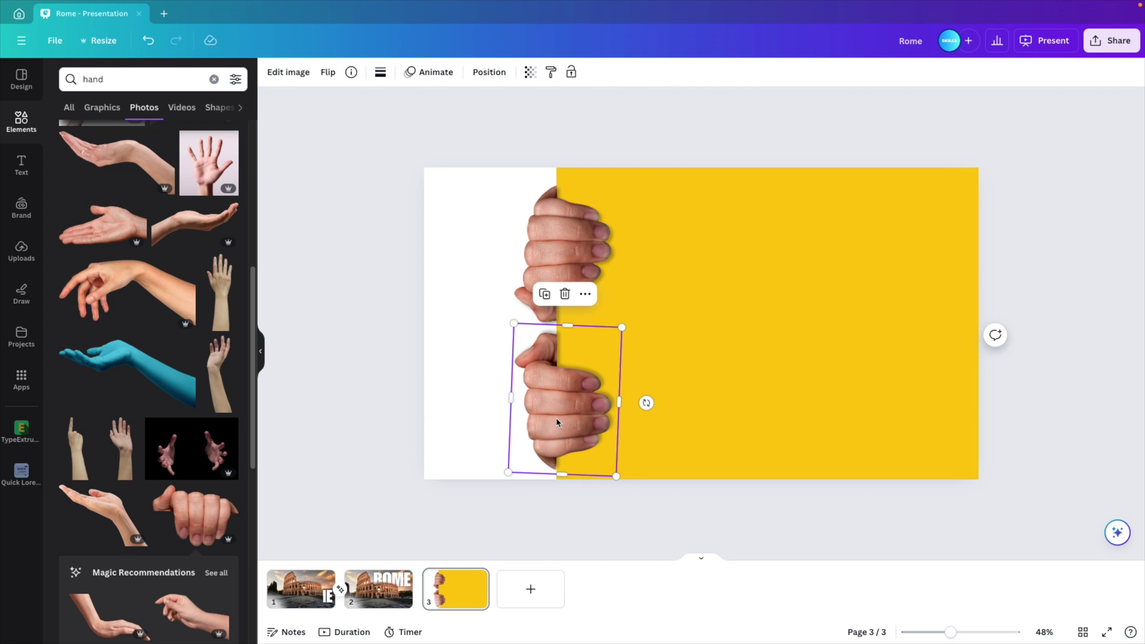
drag(647, 403, 647, 401)
click(471, 429)
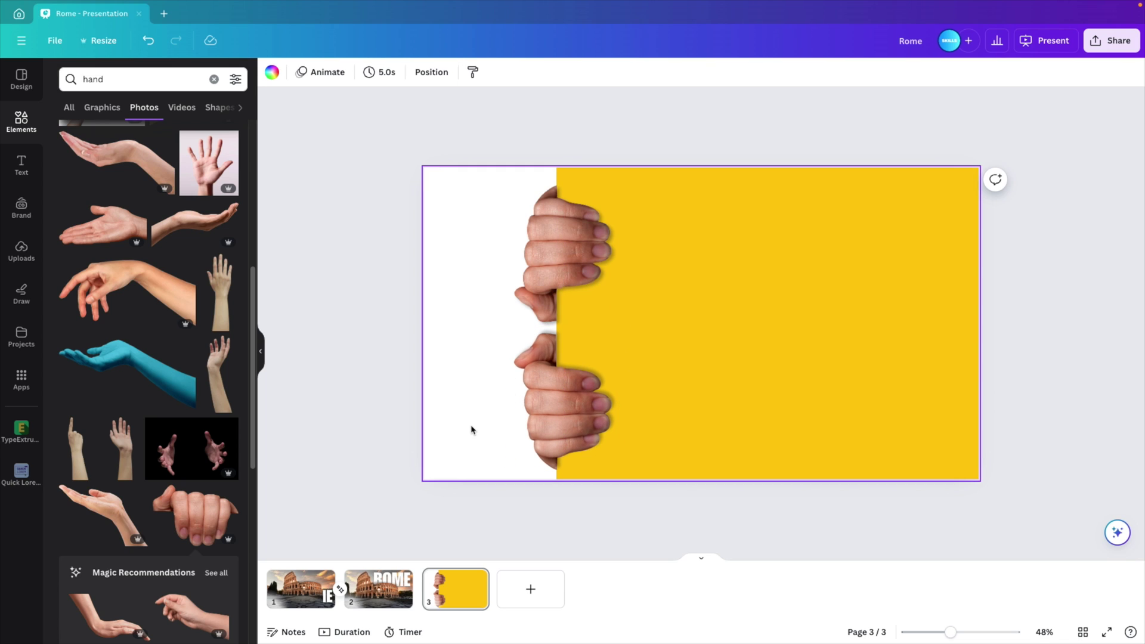
click(593, 427)
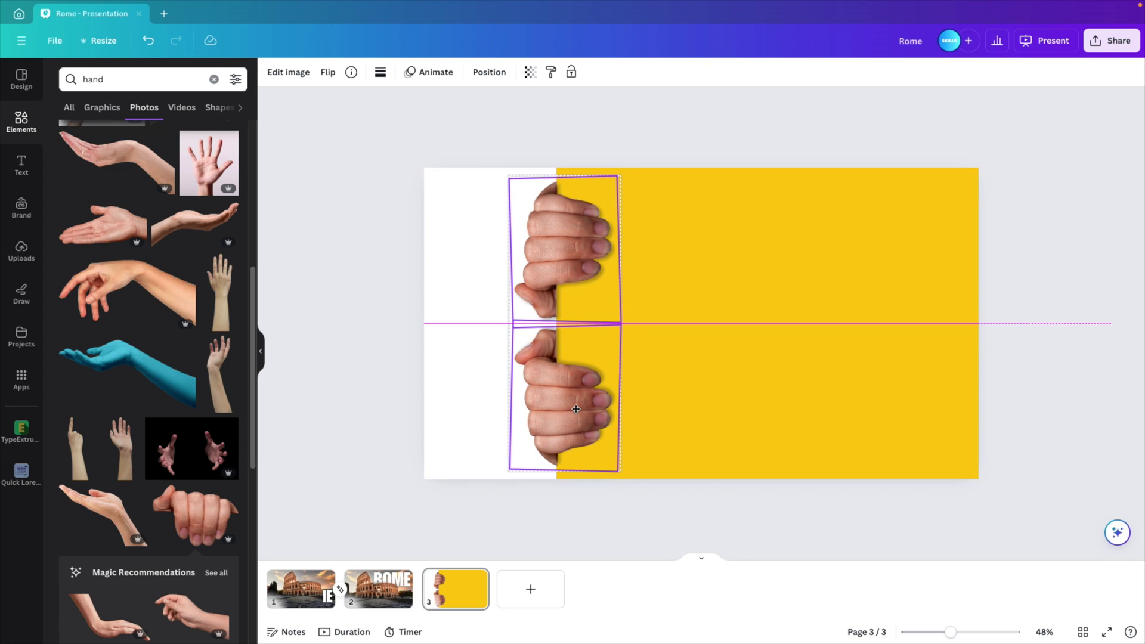
drag(576, 409, 577, 413)
- Widen the yellow rectangle past the right page edge and shift it right, exposing white on the left
click(823, 408)
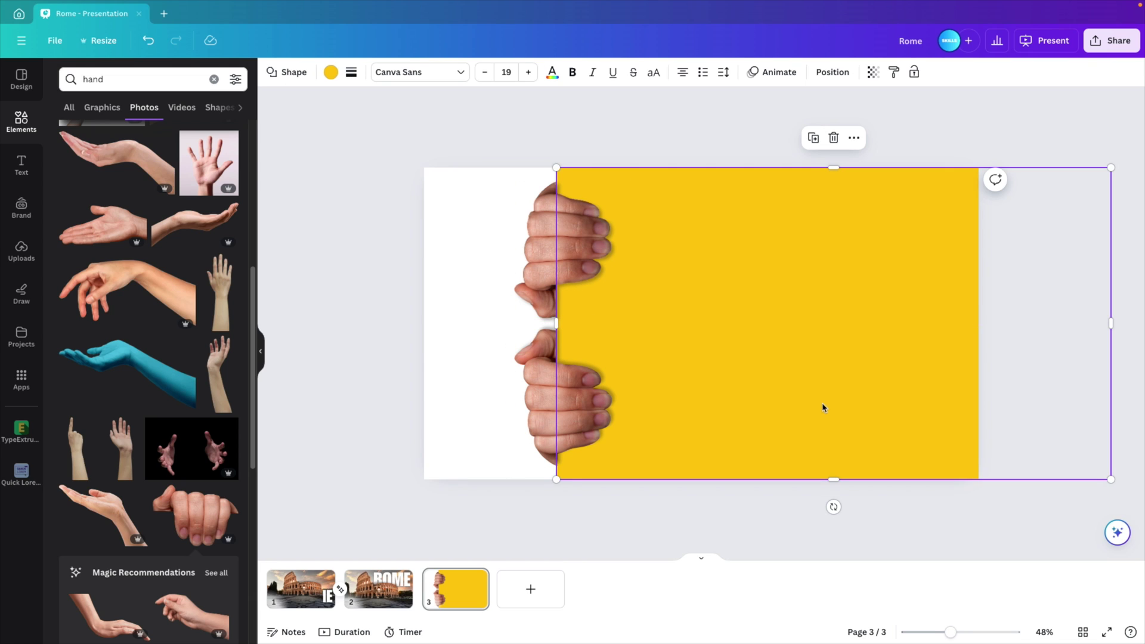
scroll(952, 361, down, 2)
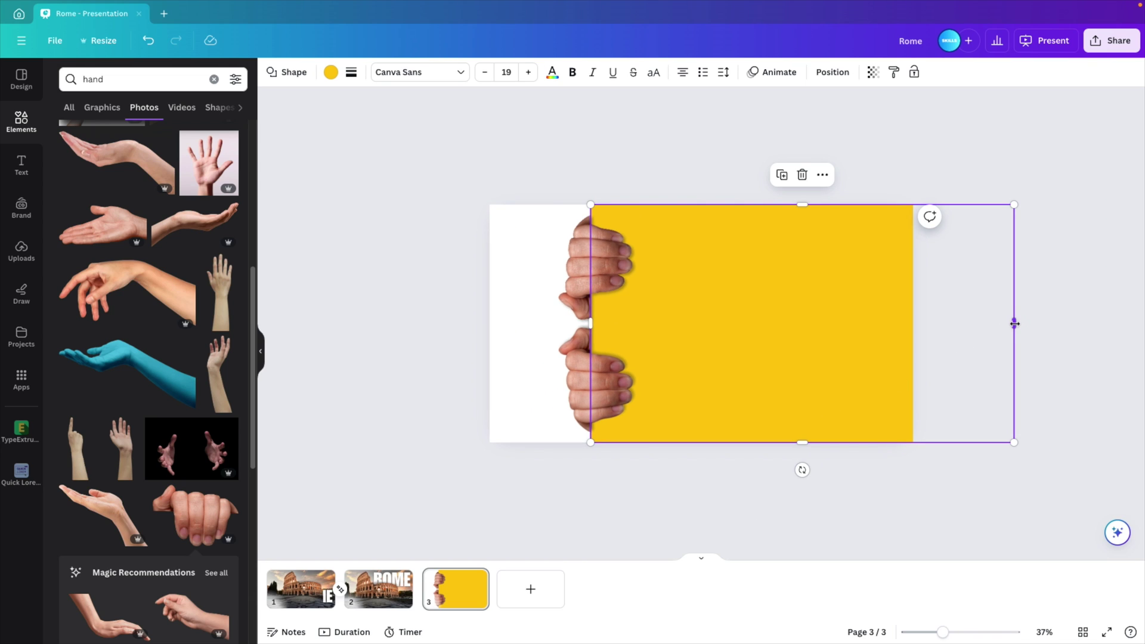
drag(801, 402, 705, 396)
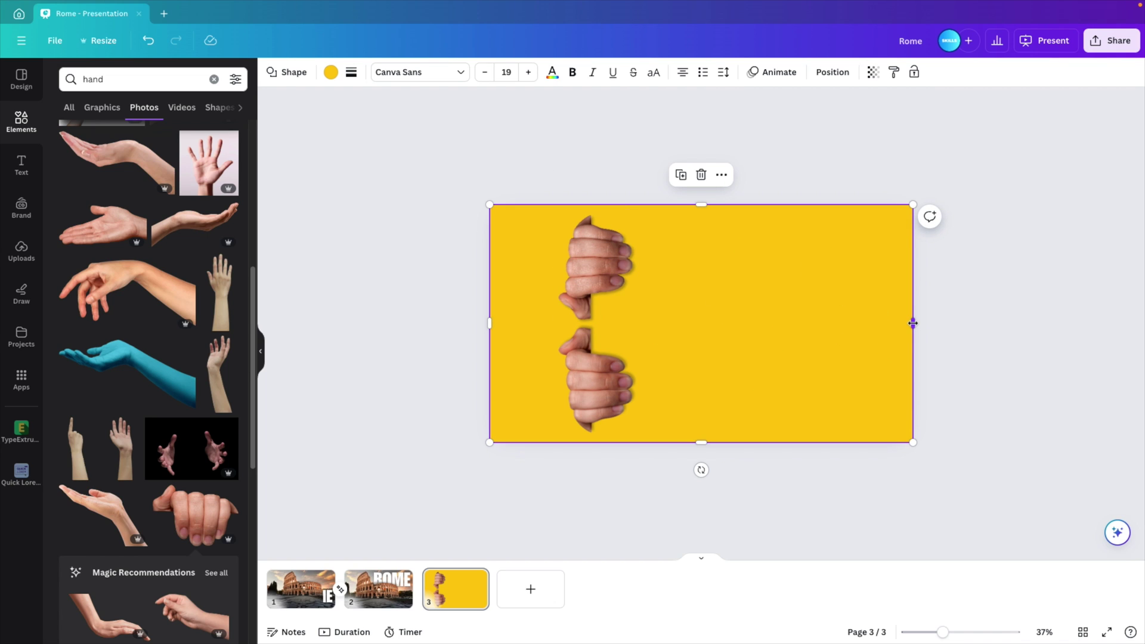
drag(913, 323, 1003, 323)
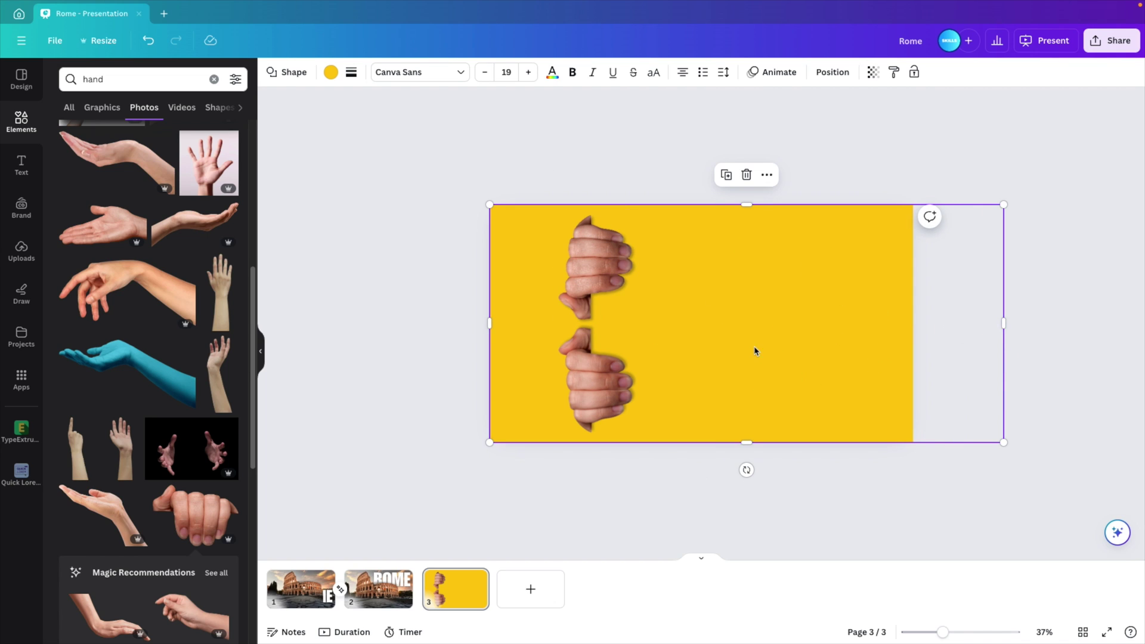
drag(754, 351, 836, 344)
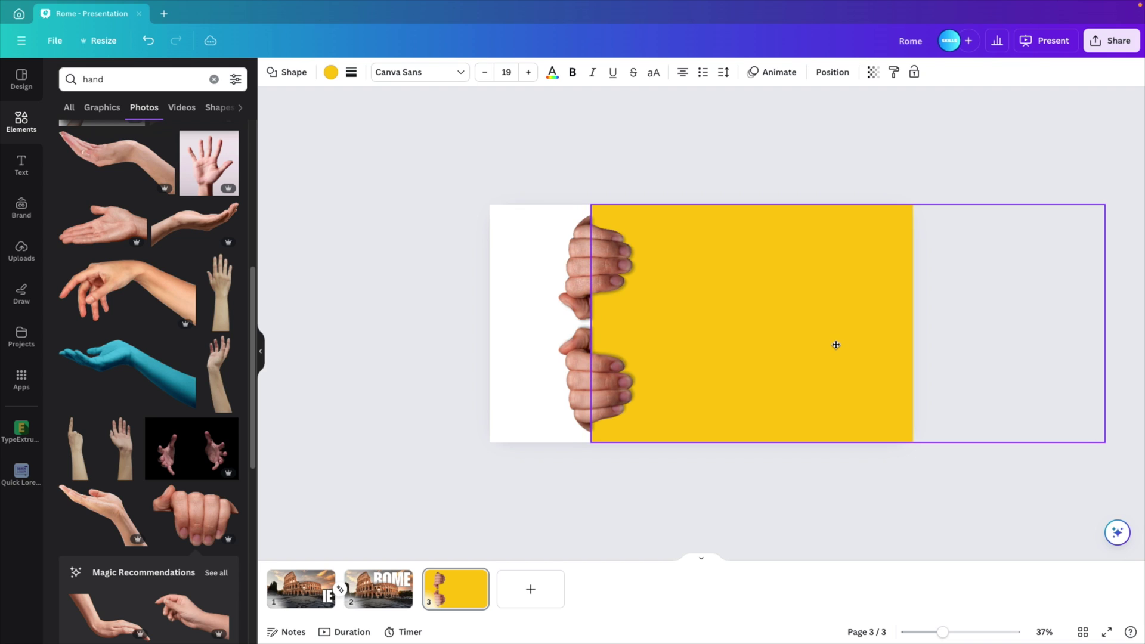
click(517, 296)
scroll(435, 376, up, 1)
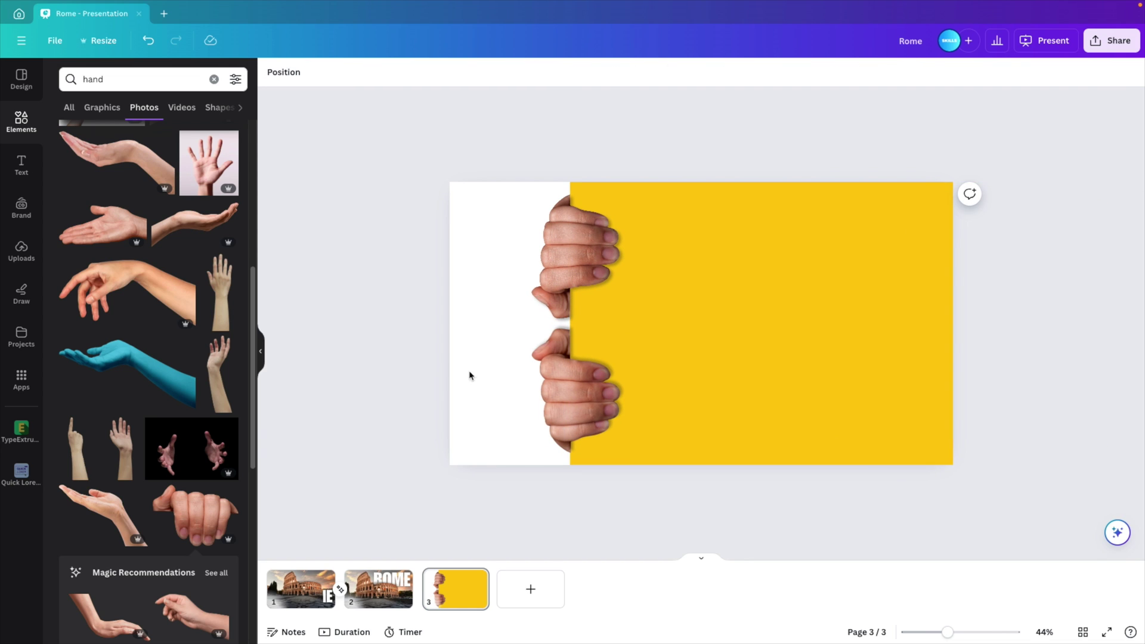
scroll(821, 403, down, 1)
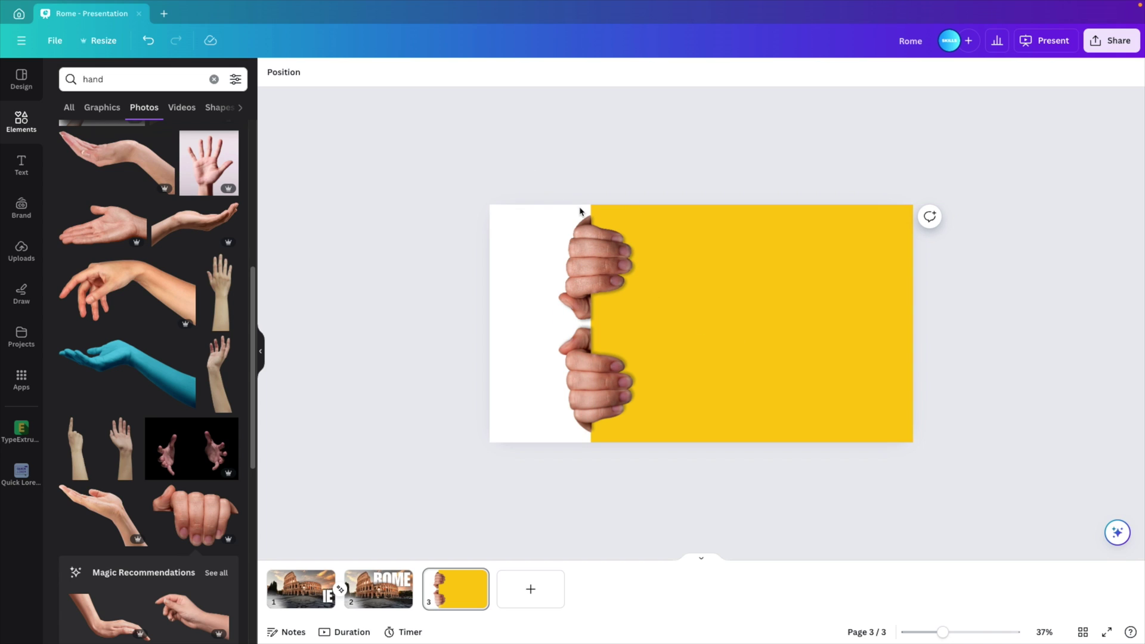
- Group the yellow rectangle with both hands, try sliding the group, then undo the move
click(726, 245)
shift+click(580, 263)
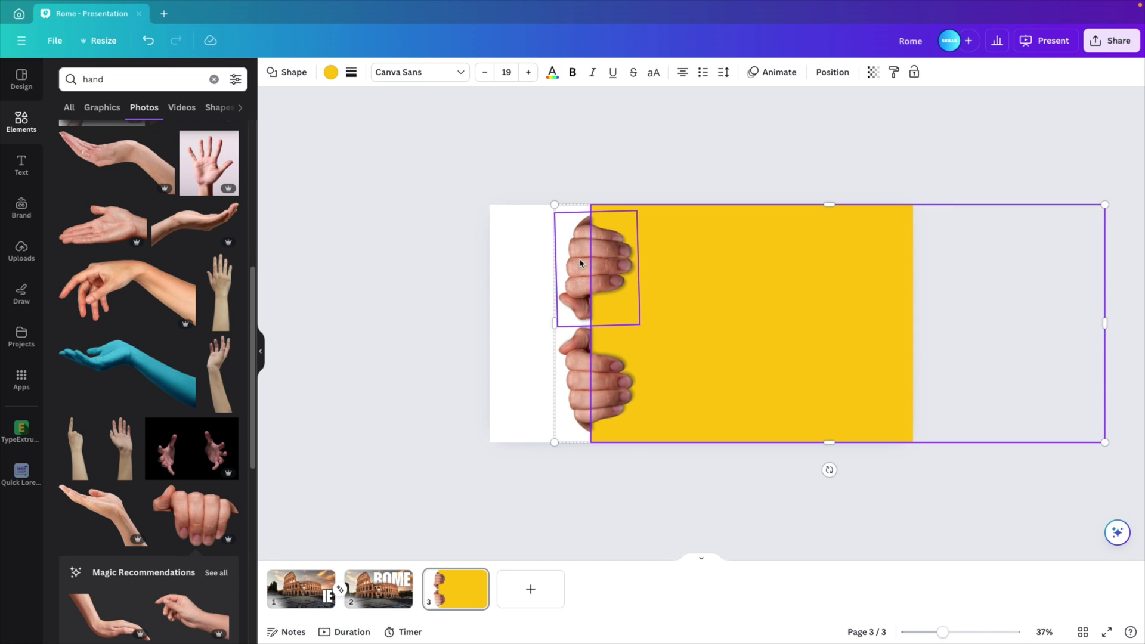
shift+click(579, 383)
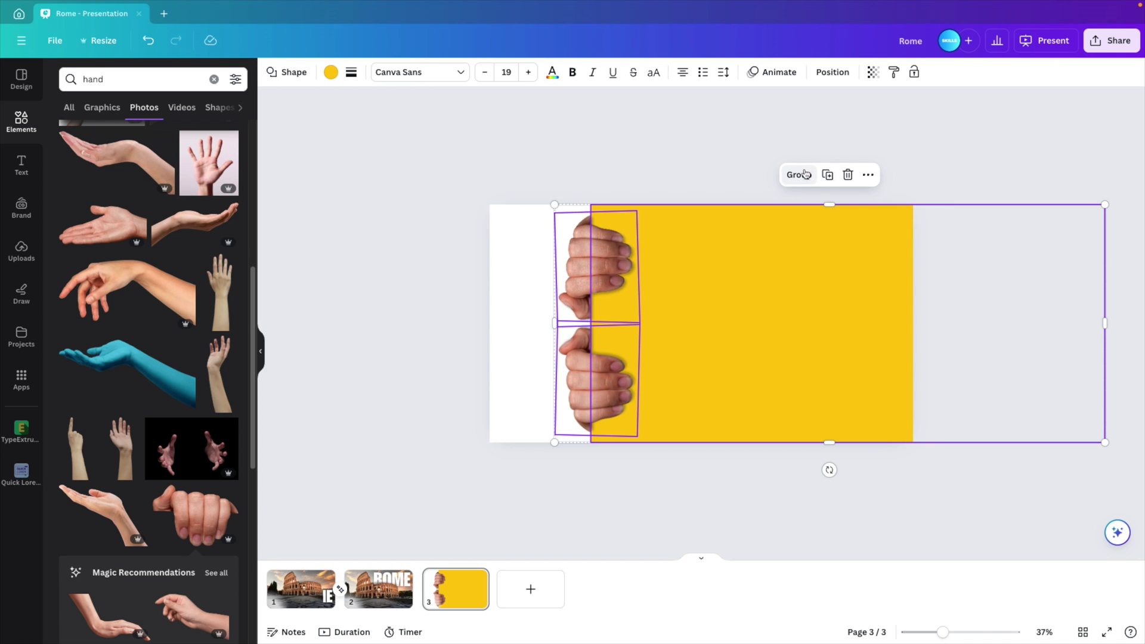
click(800, 174)
drag(796, 327, 847, 330)
key(ctrl+z)
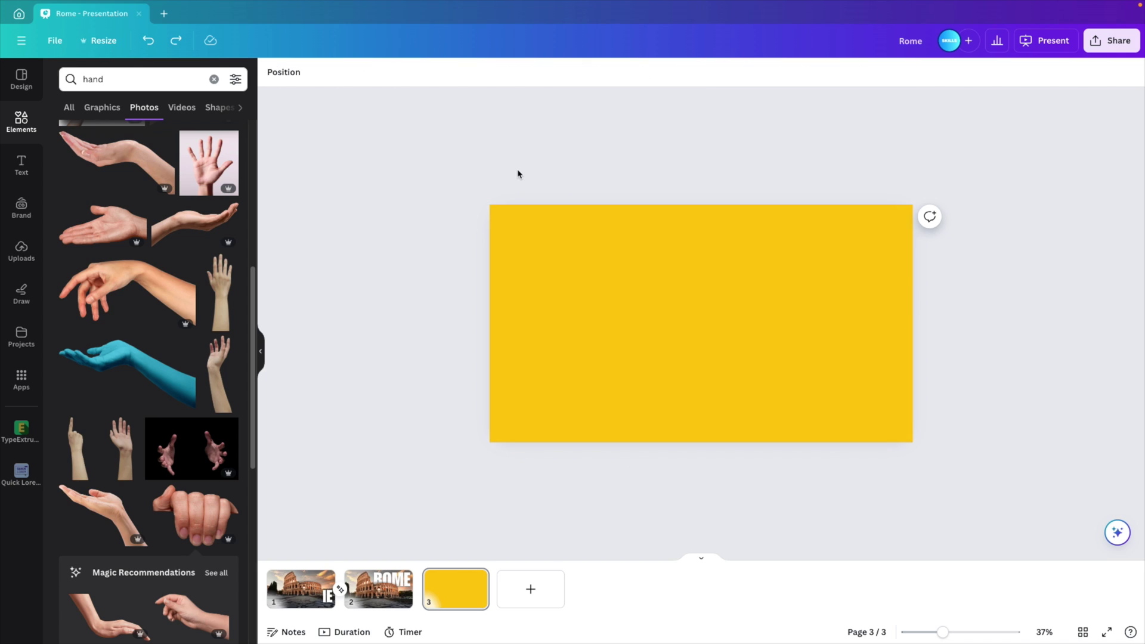
- Add a 'We're going to...' title enlarged to size 105 and colour it white
click(21, 165)
click(93, 173)
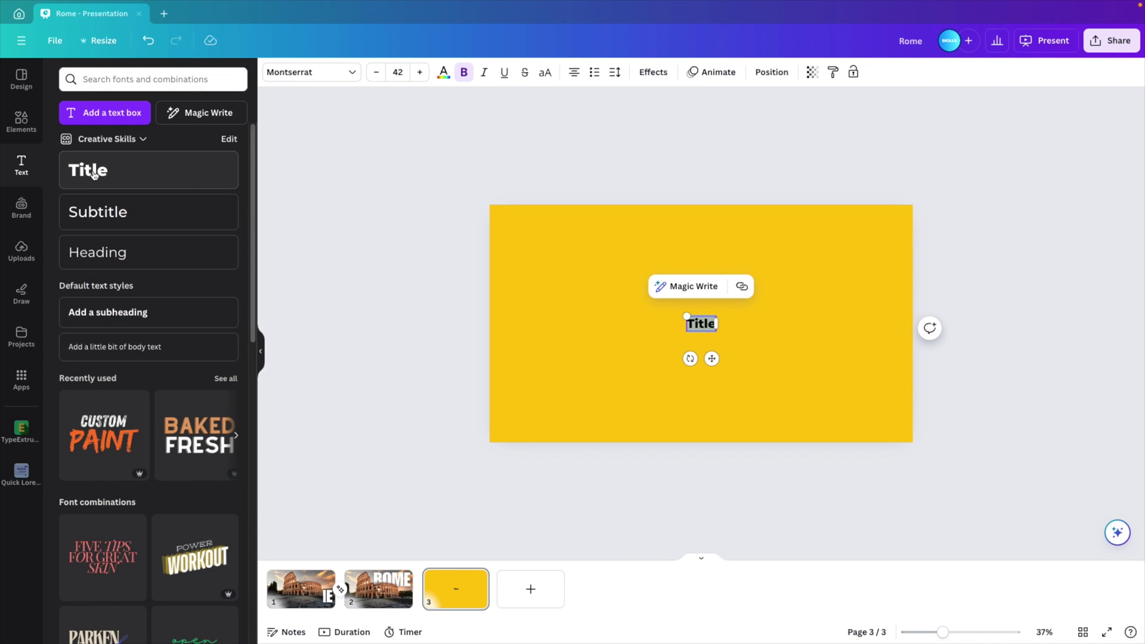
text(We're going)
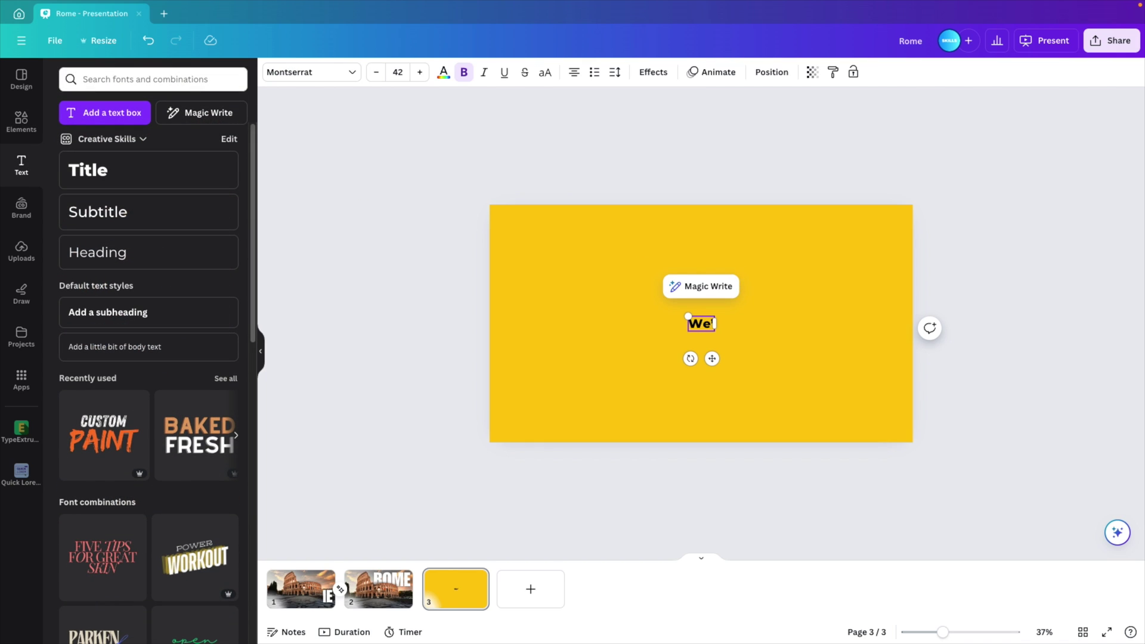
text( to...)
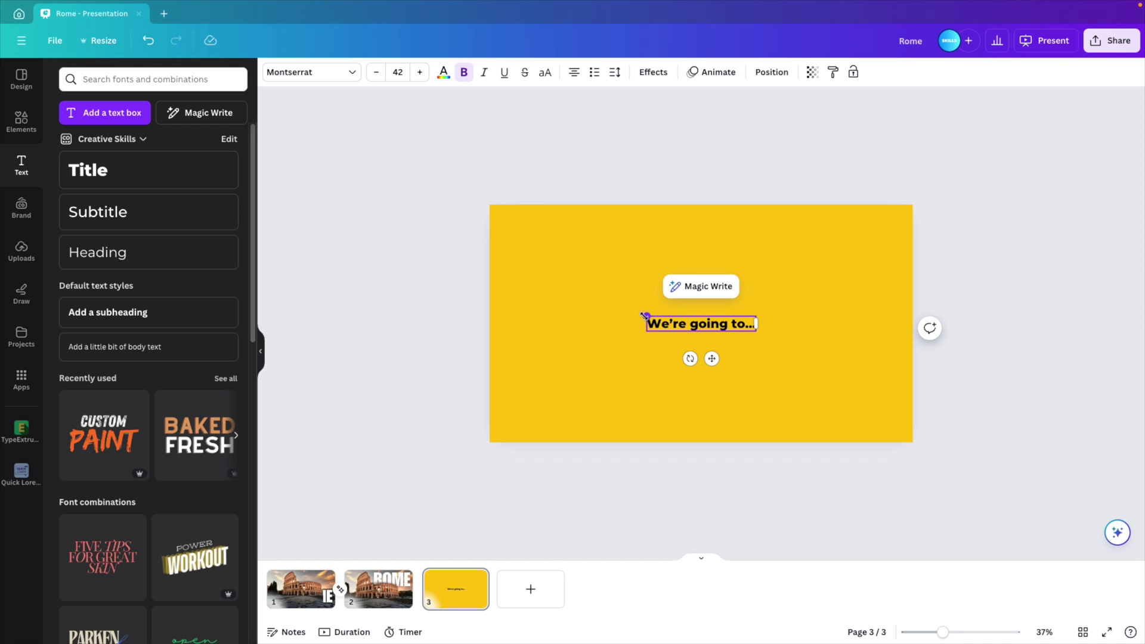
drag(644, 314, 567, 266)
click(444, 73)
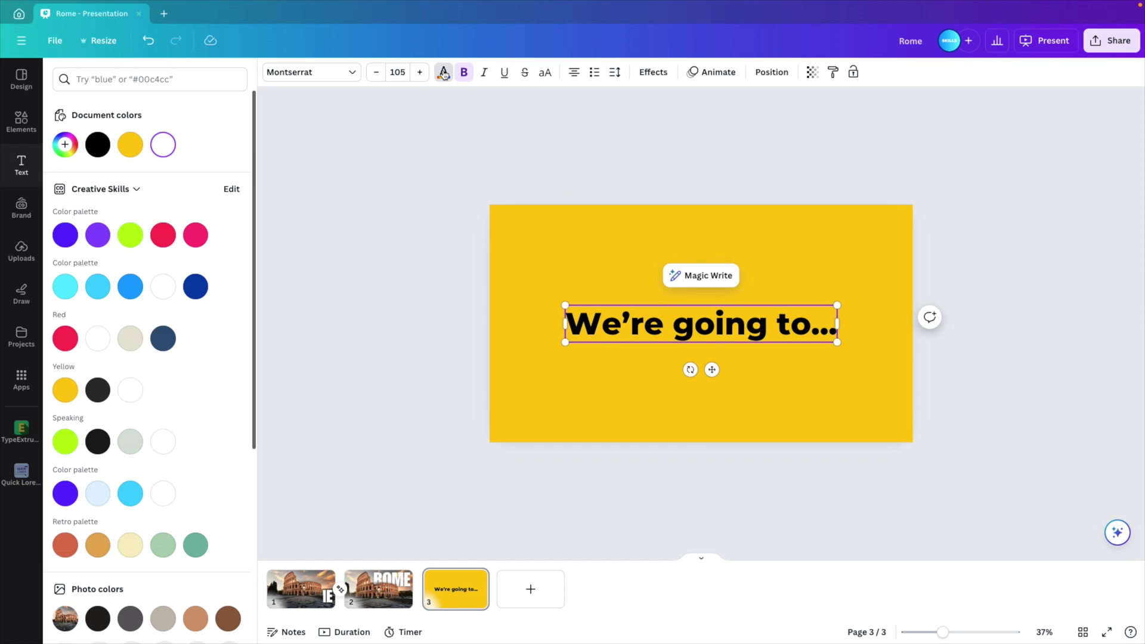
triple_click(712, 322)
click(167, 290)
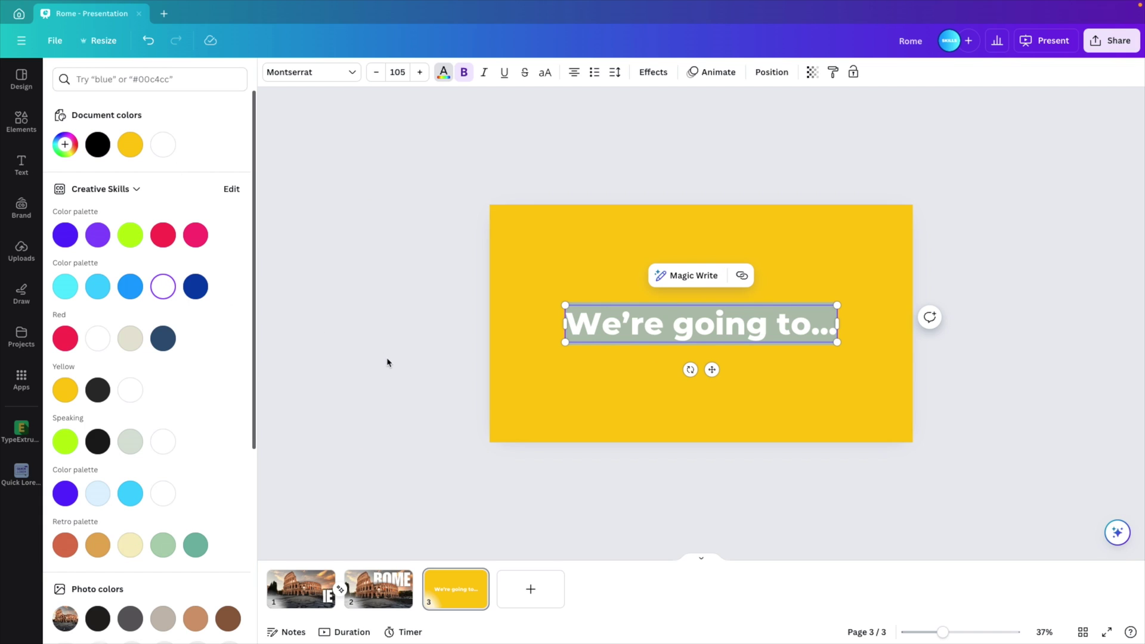
click(388, 360)
click(740, 331)
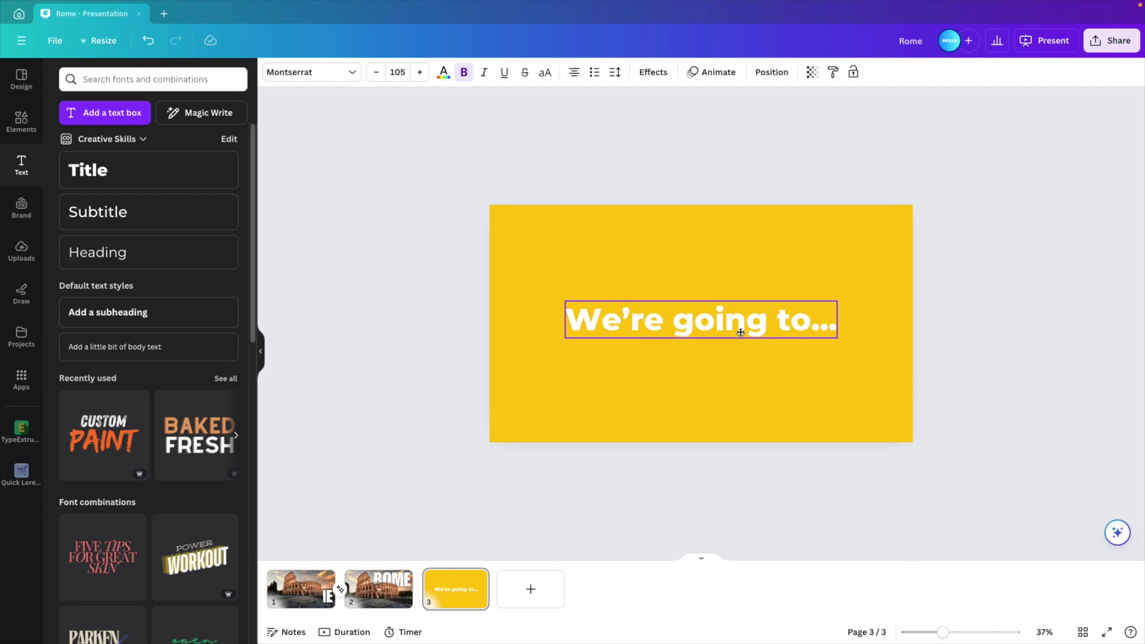
click(954, 343)
- Group the title with the yellow hands panel and slide the group right to reveal the hands
click(746, 243)
drag(593, 243, 724, 256)
click(723, 329)
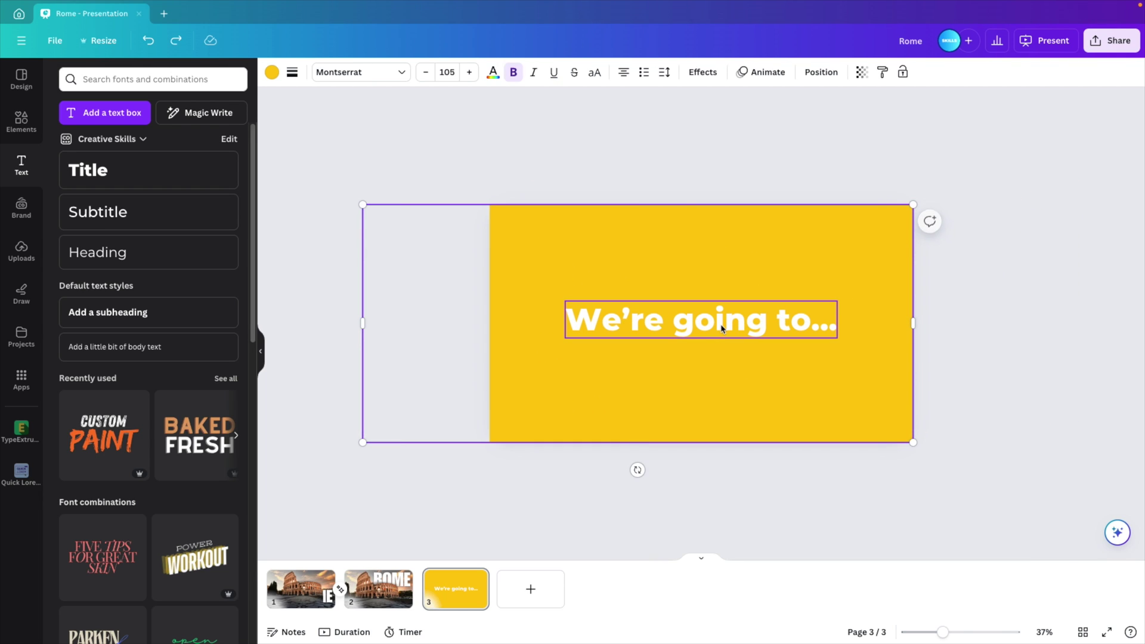
click(648, 175)
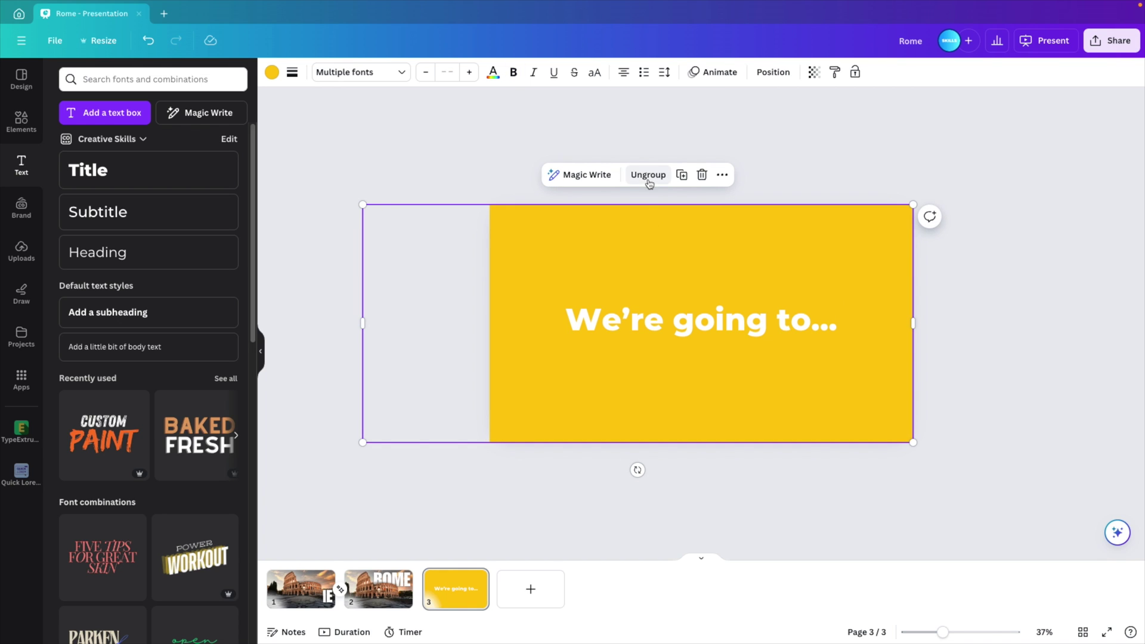
drag(684, 272, 843, 291)
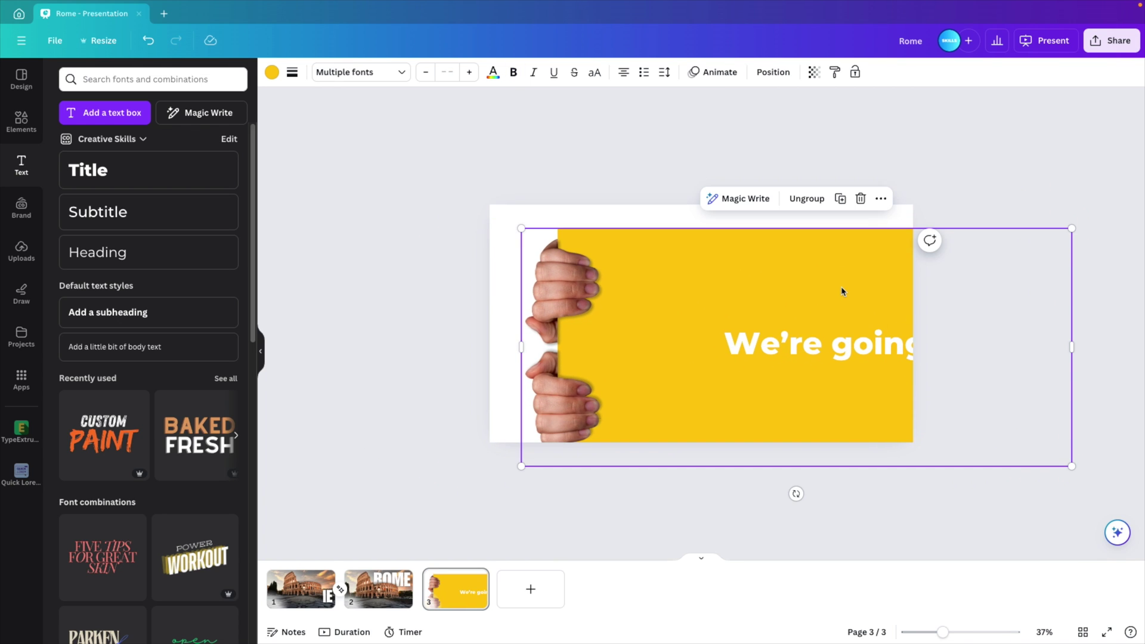
- Add a rectangle on the white strip left of the hands and set its transparency to 0
key(ctrl+z)
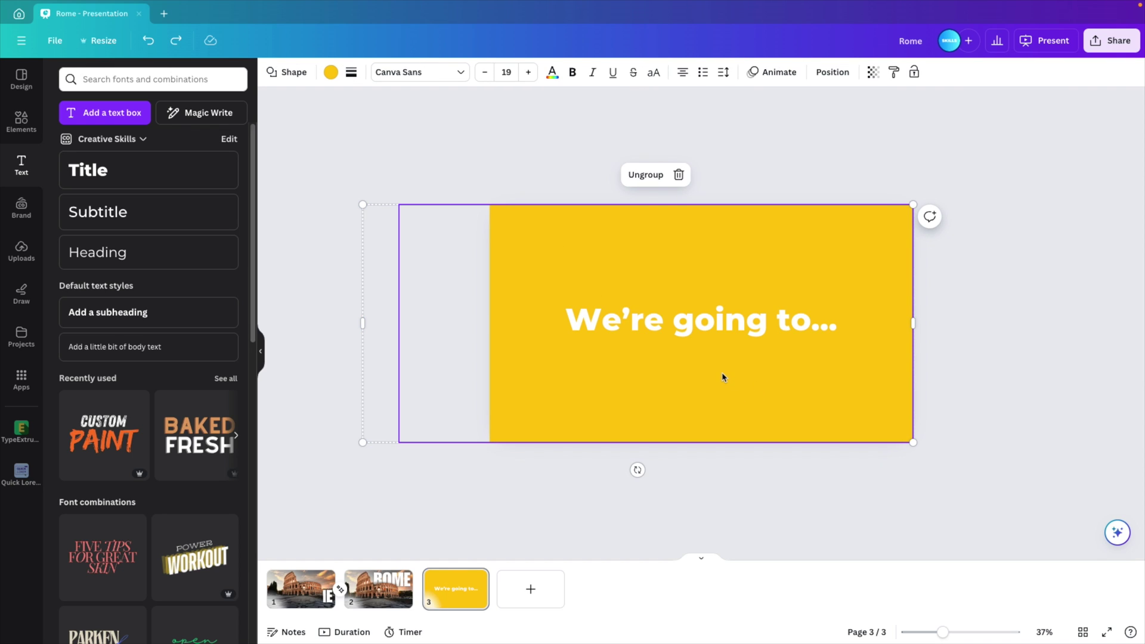
drag(592, 387, 869, 388)
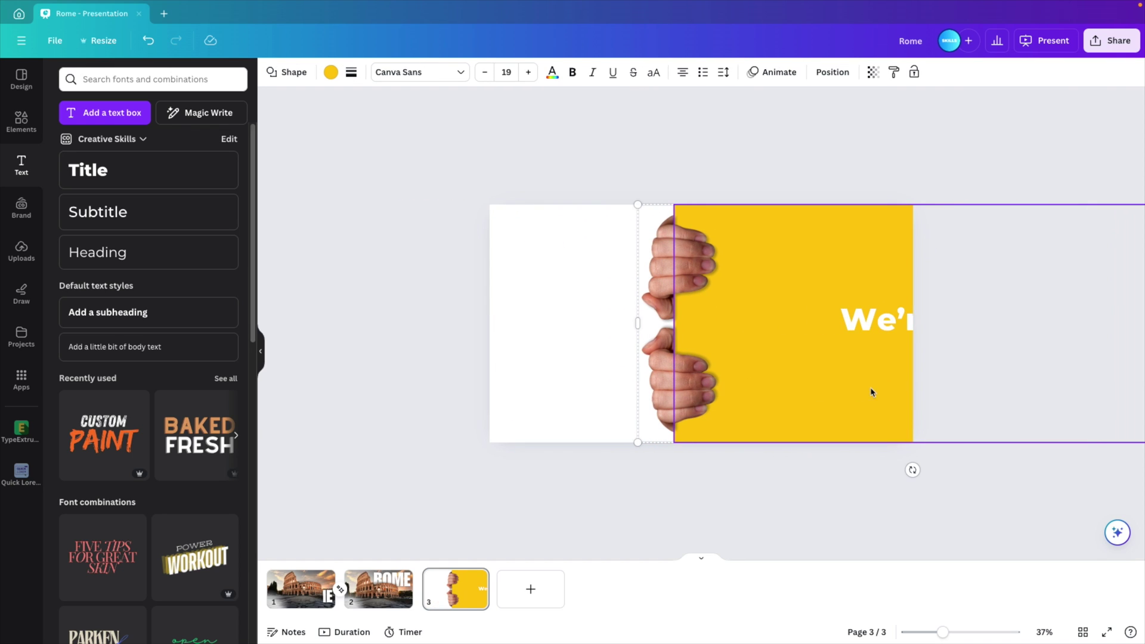
click(541, 327)
key(r)
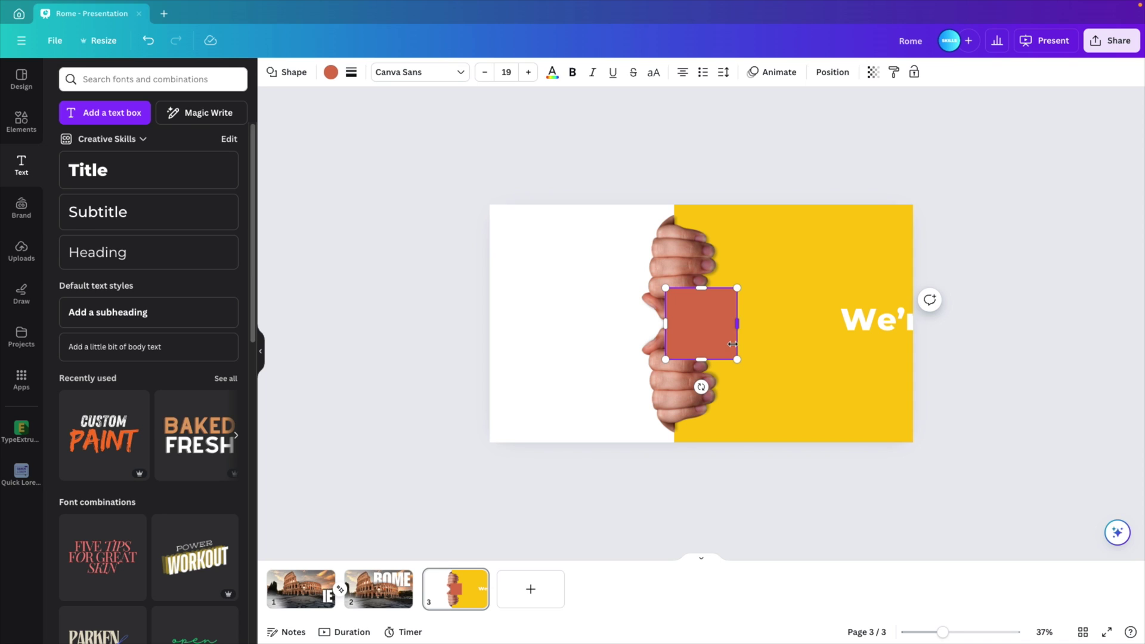
drag(737, 358, 608, 338)
click(873, 72)
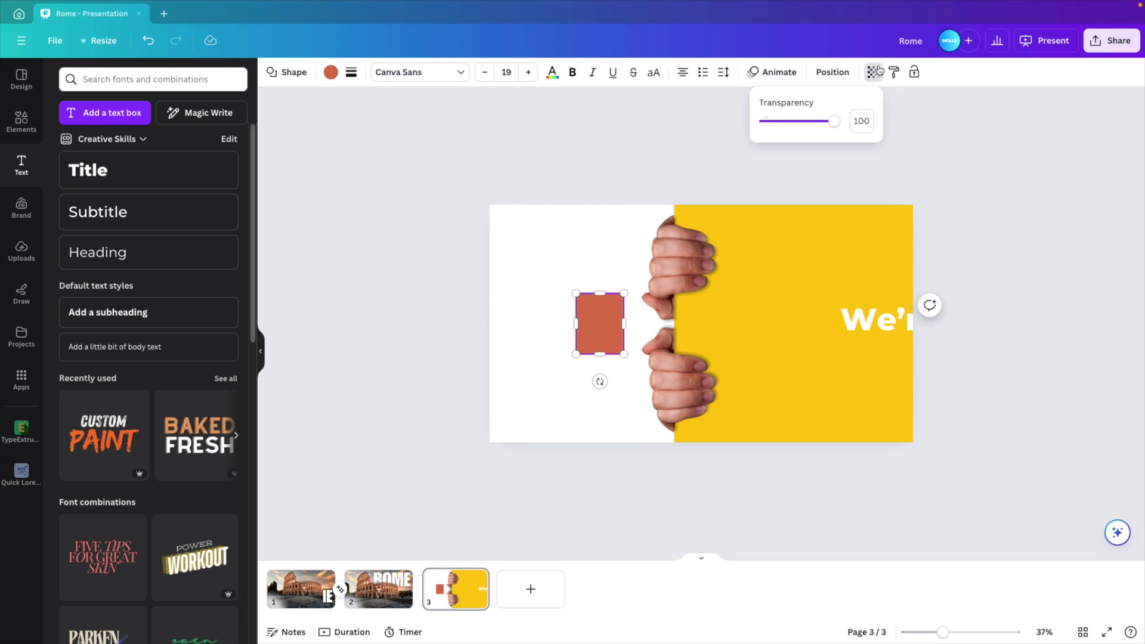
drag(814, 128, 749, 135)
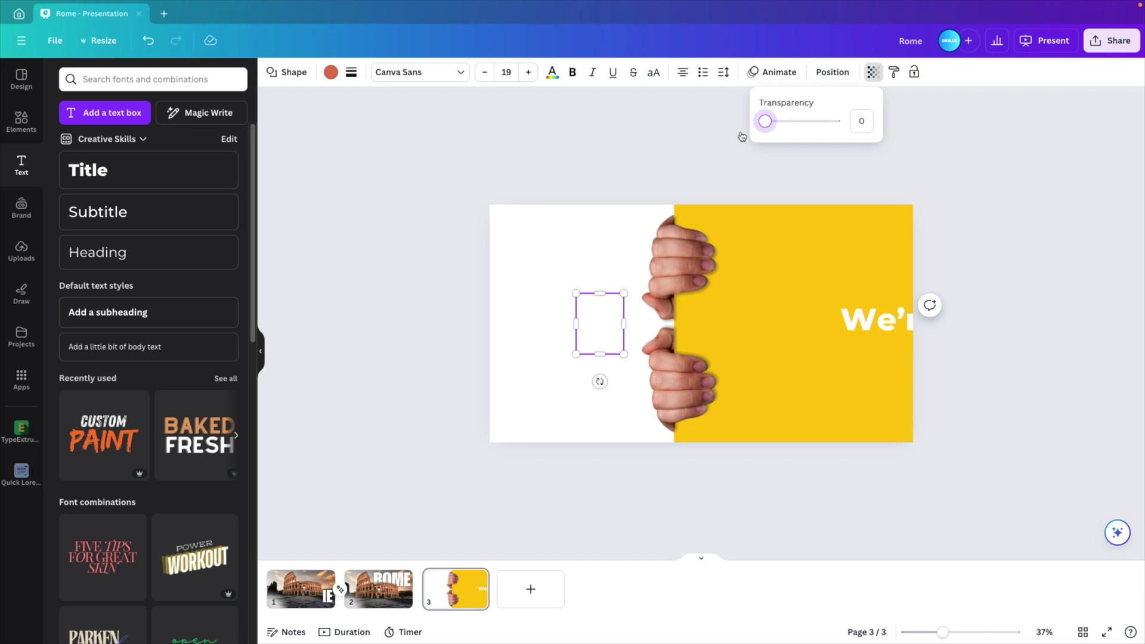
- Group the invisible rectangle with the yellow panel and shift the group slightly left
shift+click(752, 292)
click(923, 174)
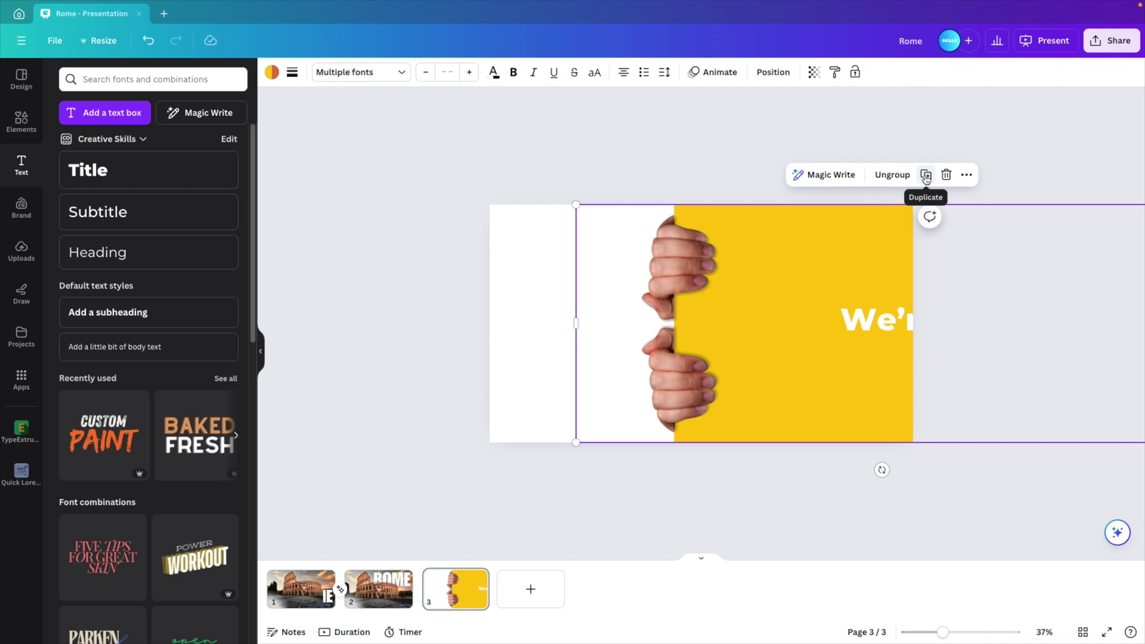
key(Escape)
drag(741, 338, 710, 333)
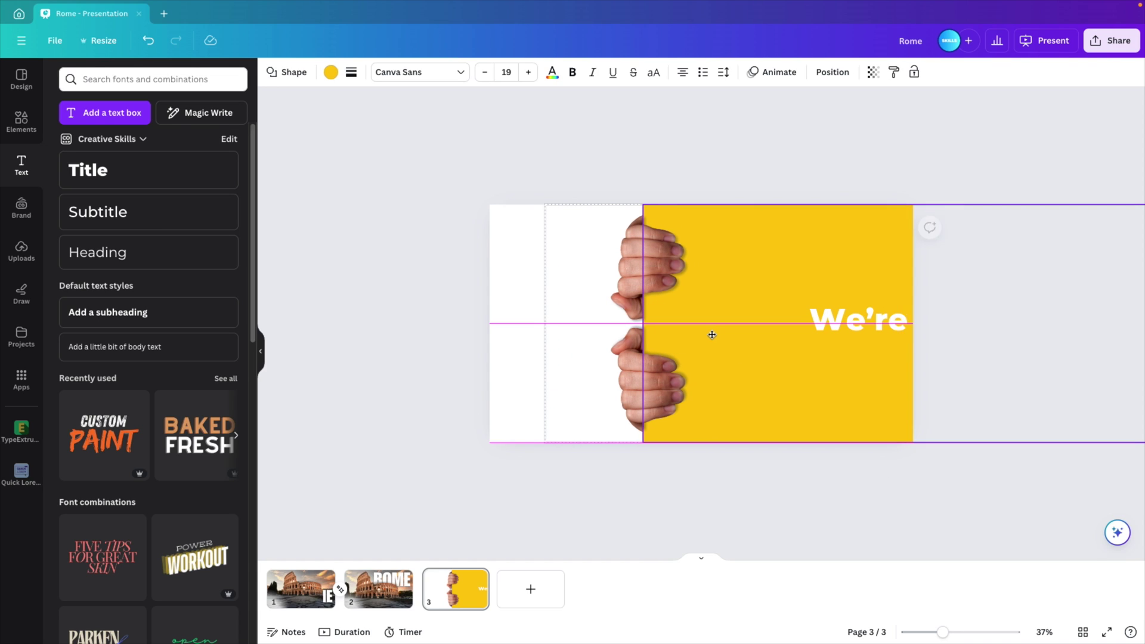
click(569, 316)
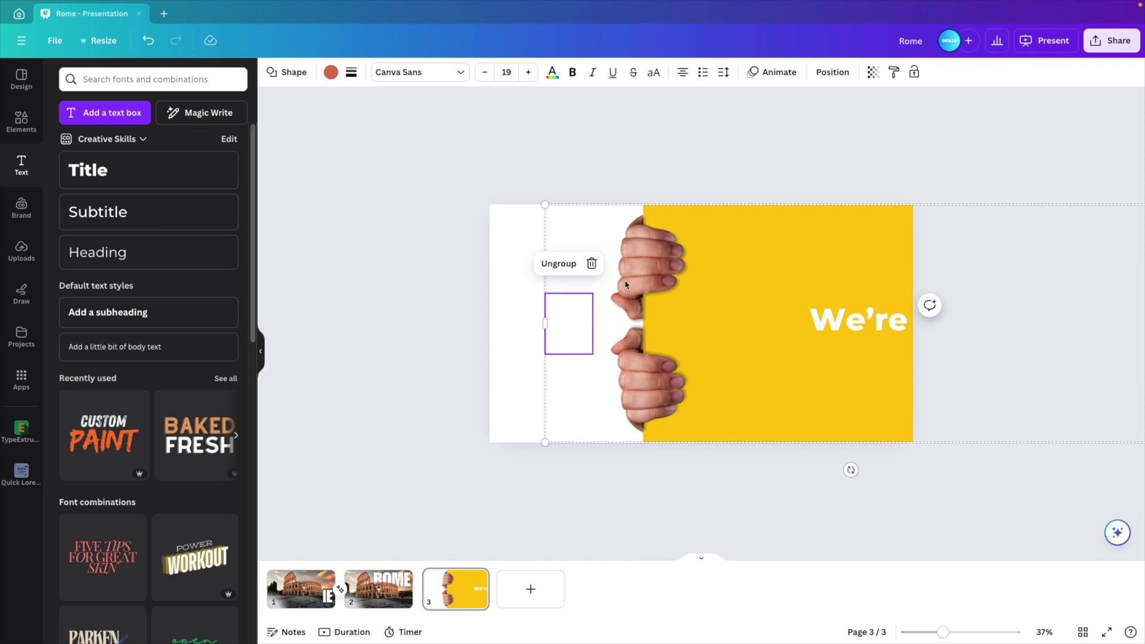
click(726, 276)
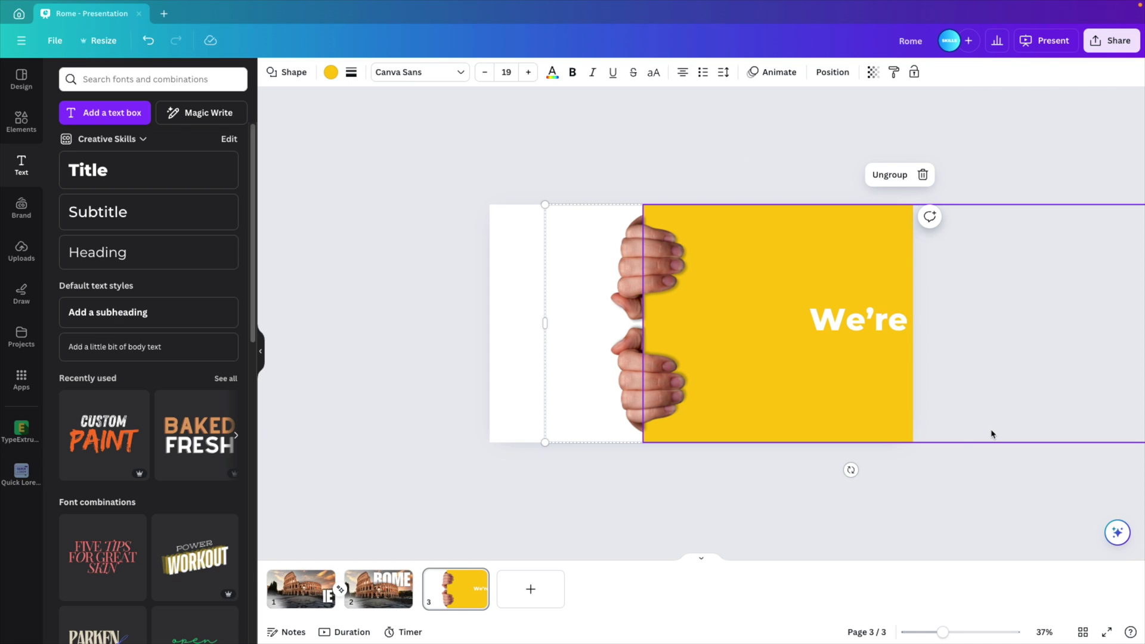
- Paste the hands panel group onto slide 1 so it covers the whole page
click(319, 588)
key(ctrl+v)
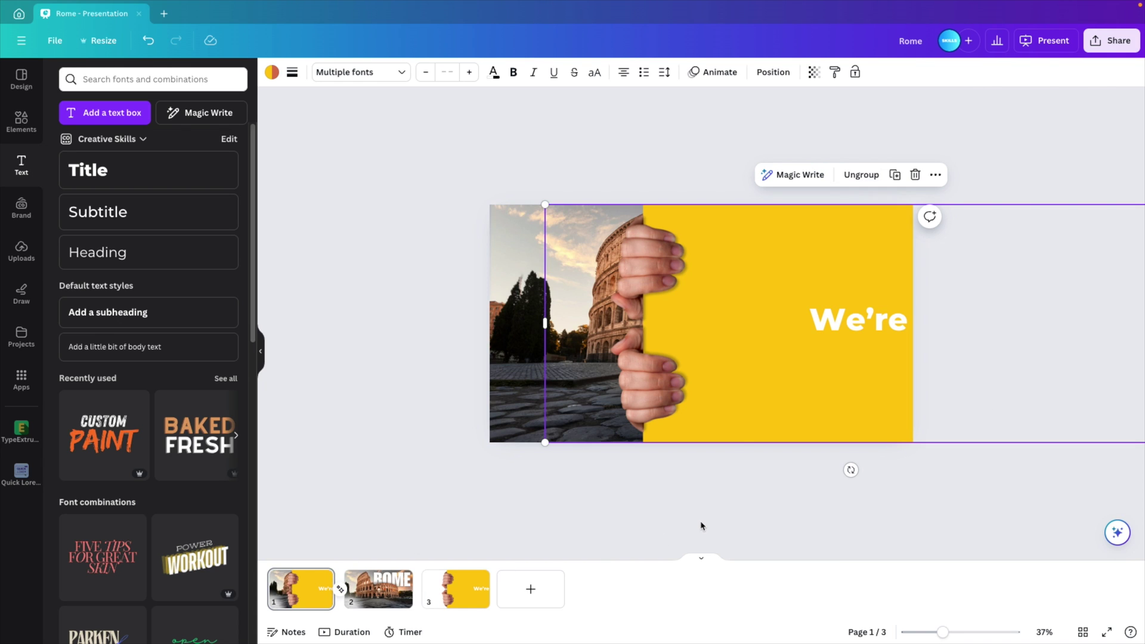
drag(854, 405, 610, 410)
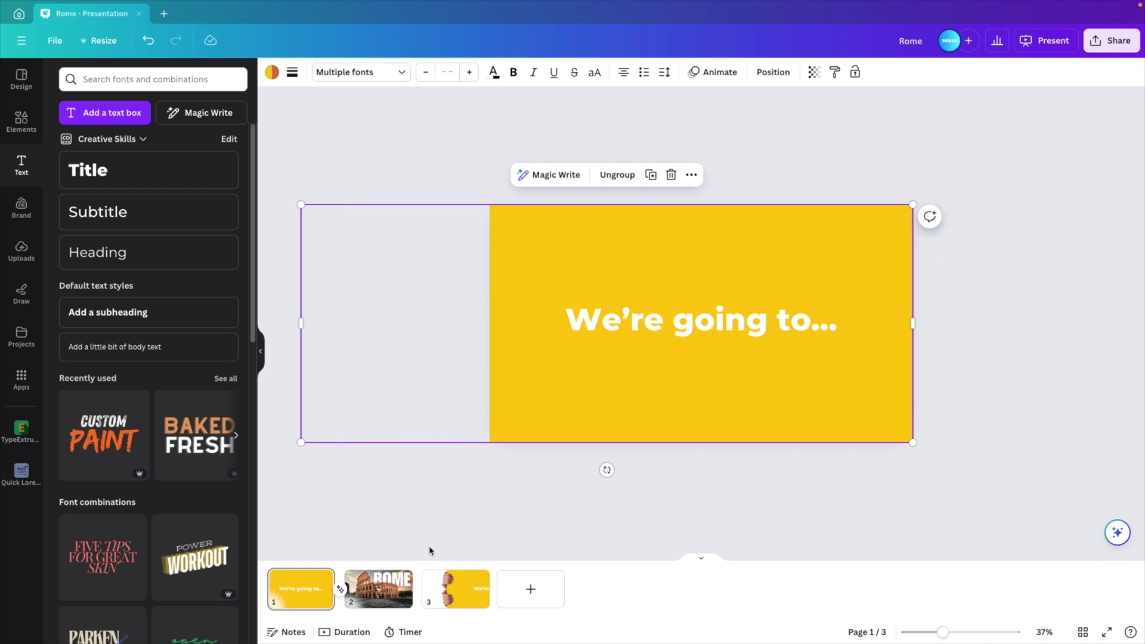
- Paste the panel onto the ROME slide and position it just off the right edge
click(394, 577)
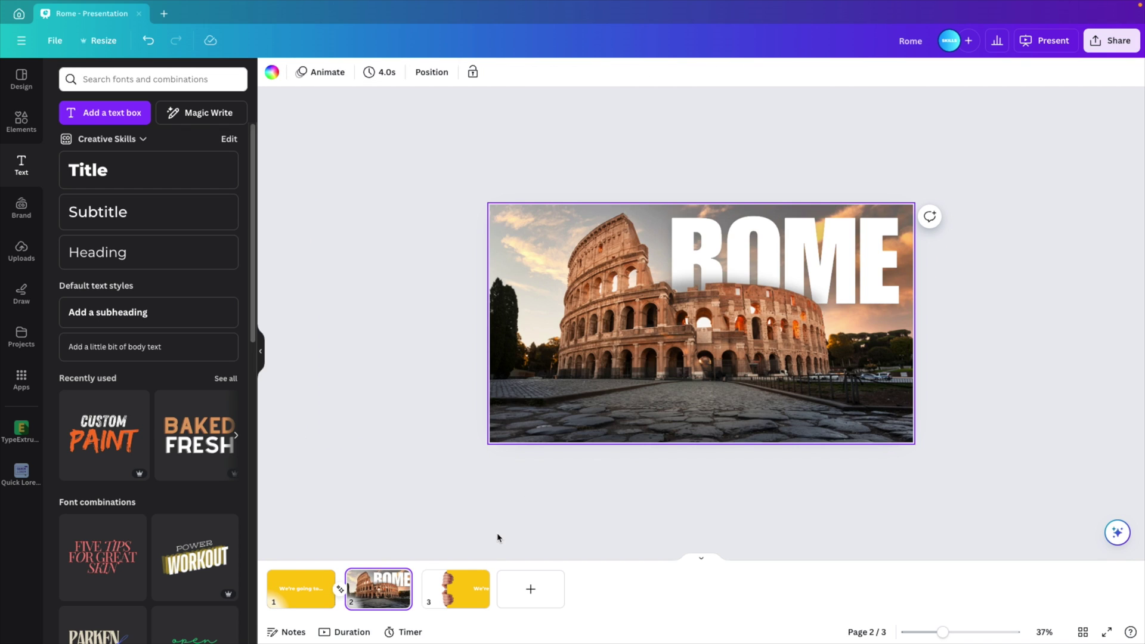
key(ctrl+v)
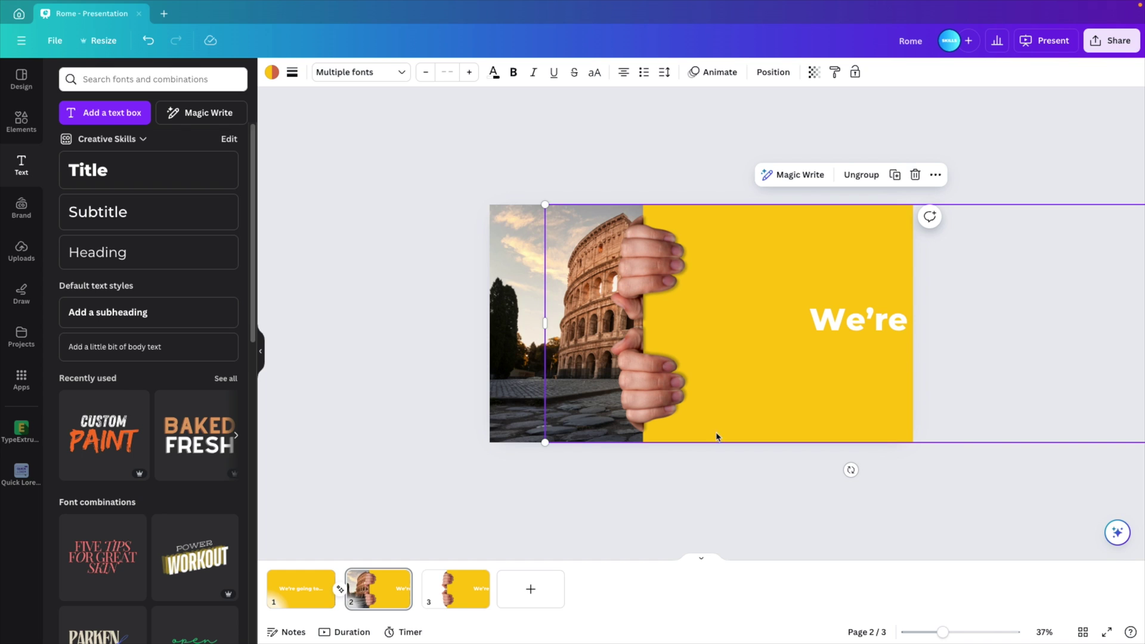
drag(767, 404, 619, 400)
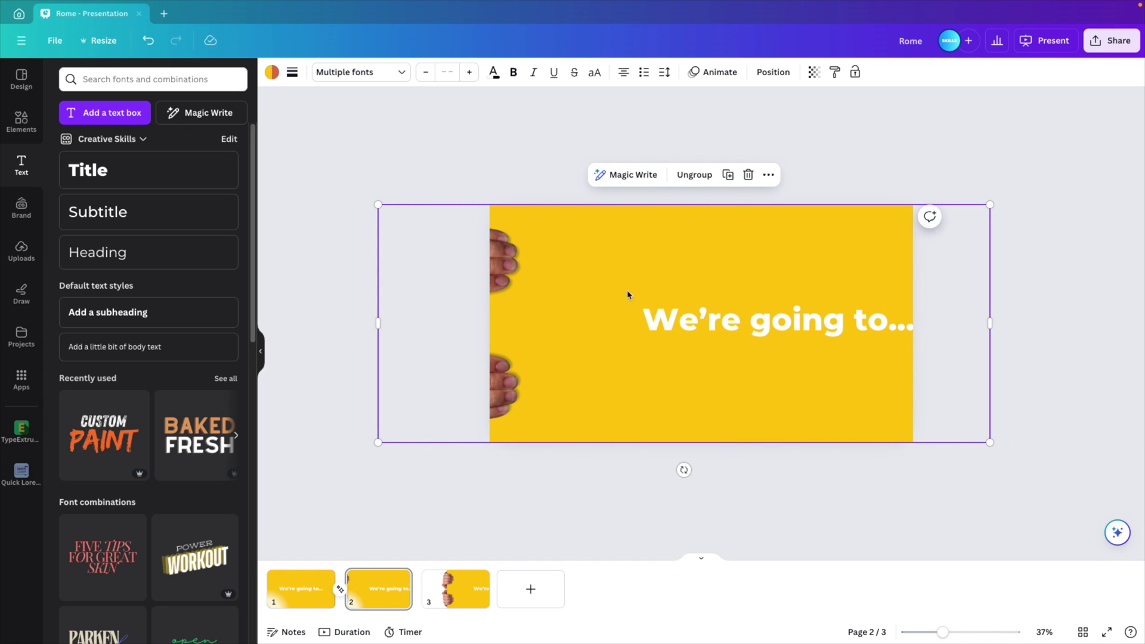
drag(533, 338, 1010, 343)
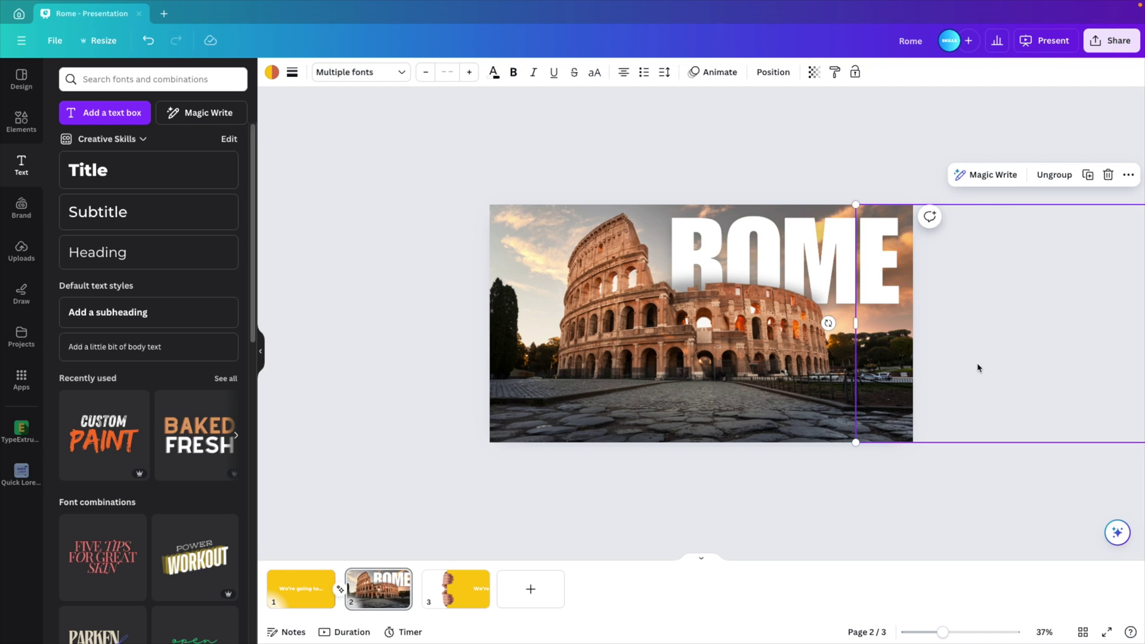
drag(935, 352, 1008, 348)
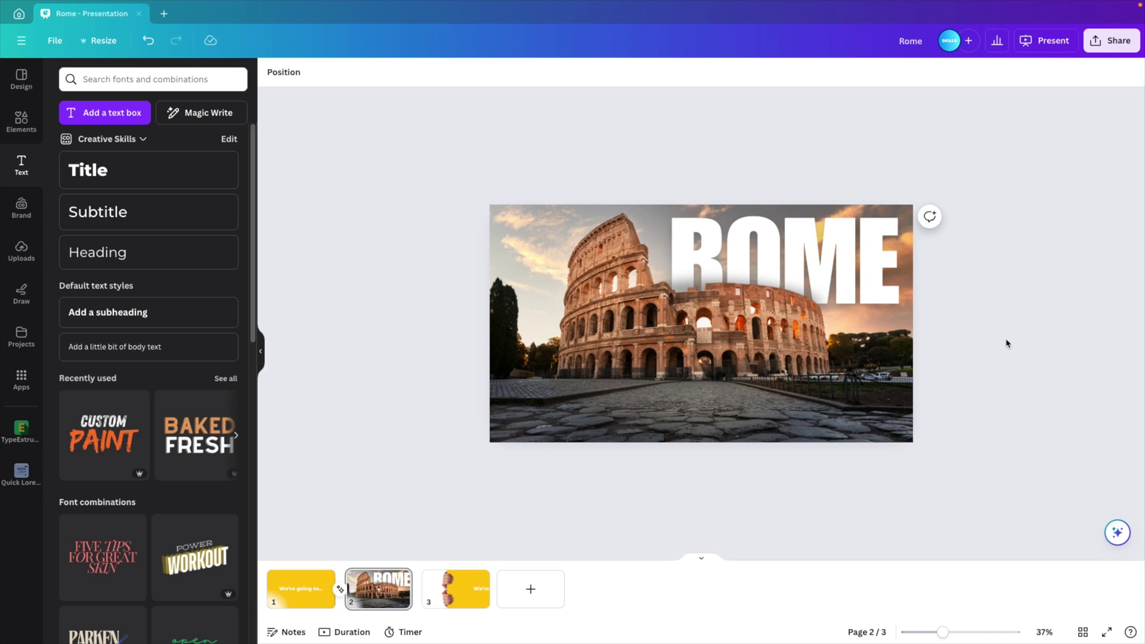
drag(1006, 302, 994, 428)
drag(839, 141, 1061, 520)
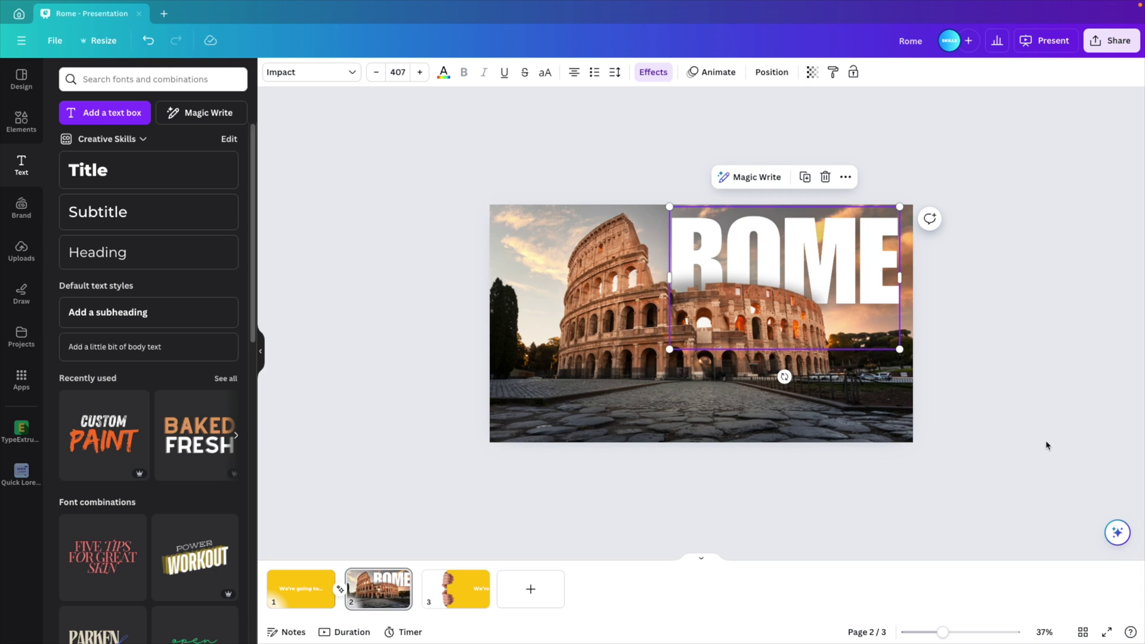
click(1046, 445)
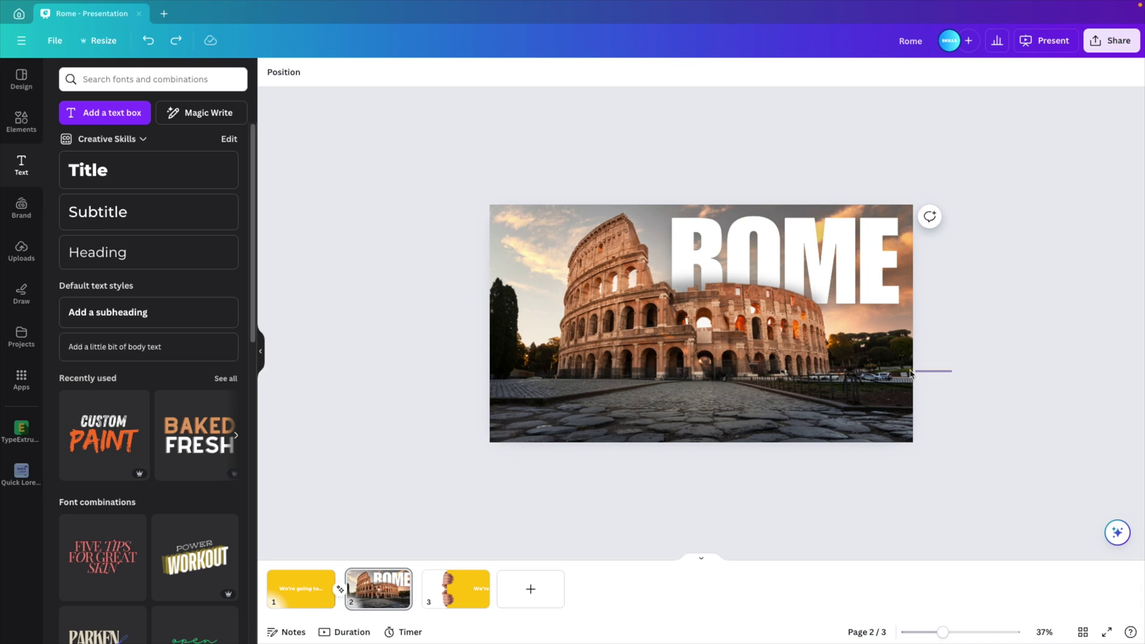
drag(932, 373, 746, 341)
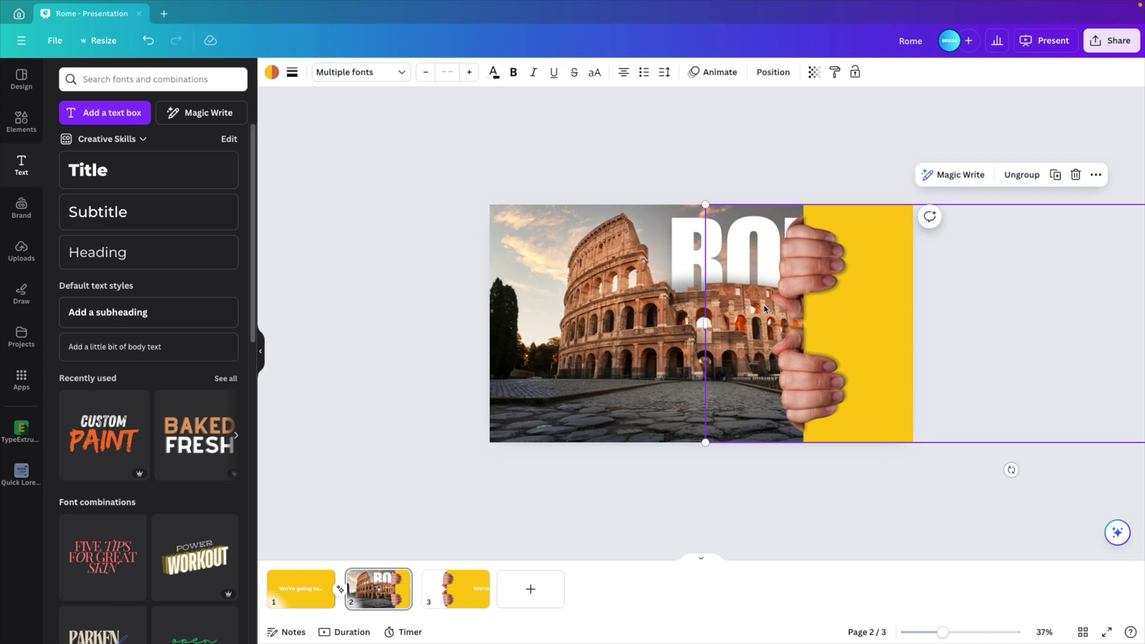
drag(847, 401, 976, 396)
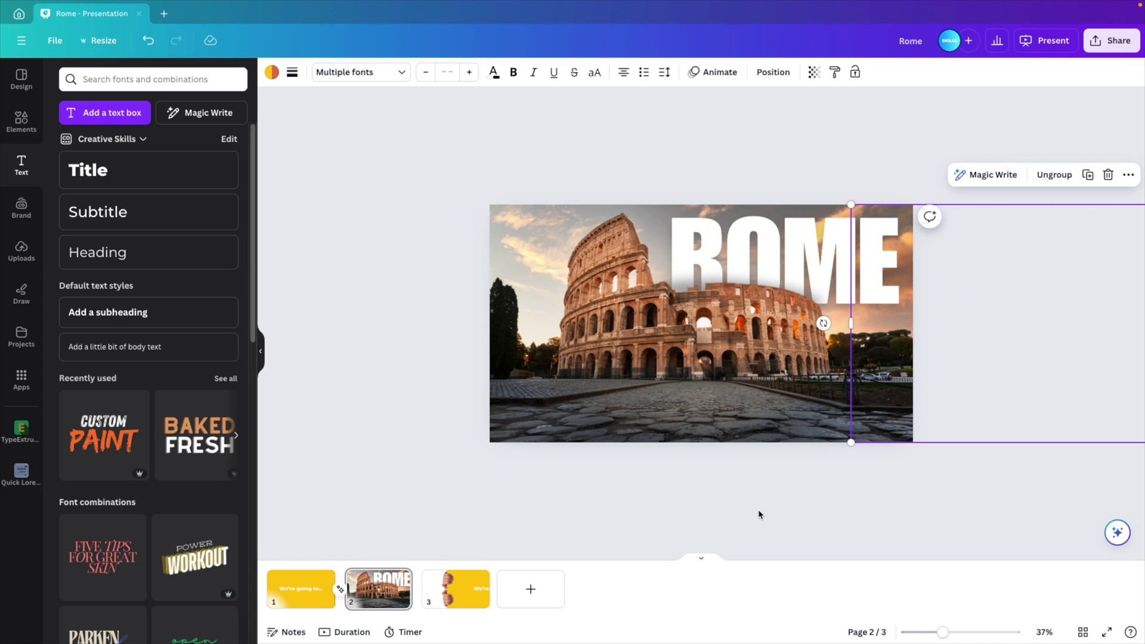
click(458, 587)
key(Delete)
click(340, 591)
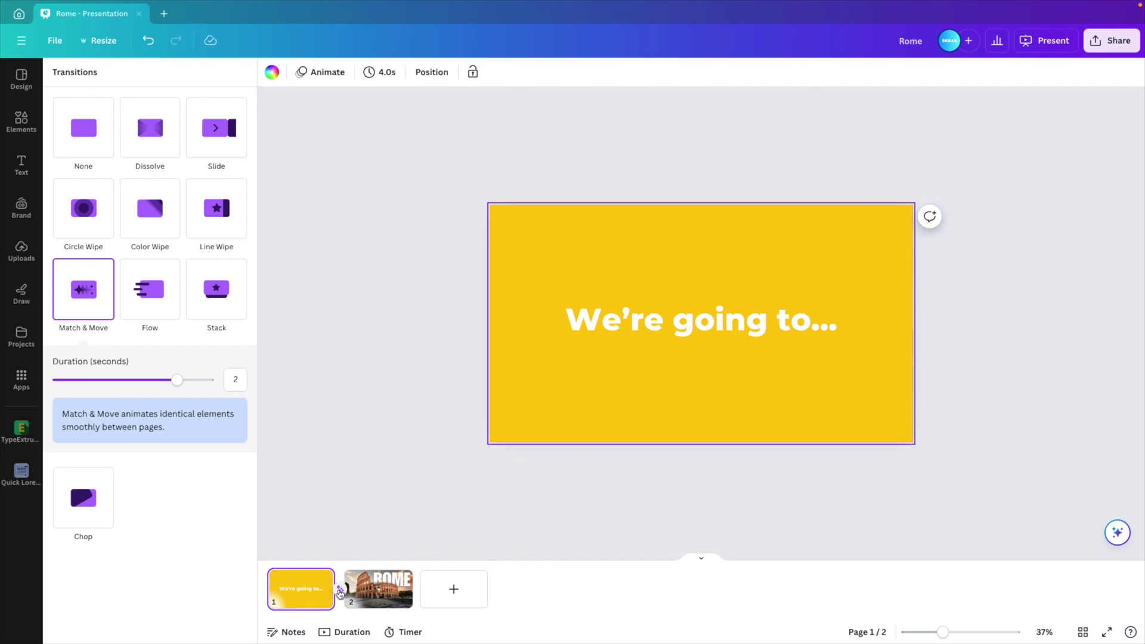